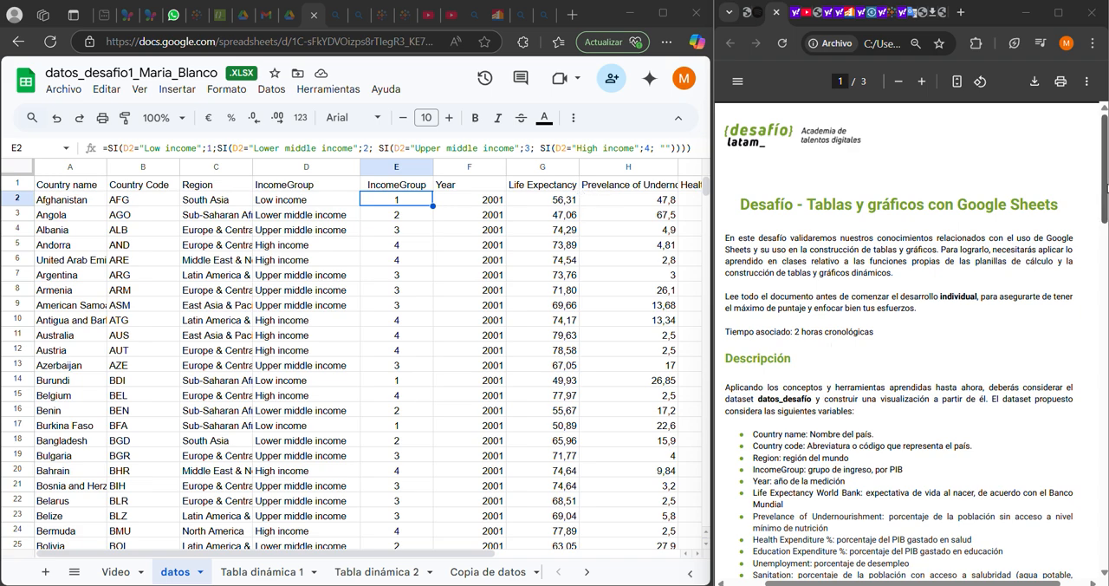
Read the assignment's variable list and first two tasks, and check the column insertion options for the text IncomeGroup column D
left_click_drag(1107, 186, 1107, 210)
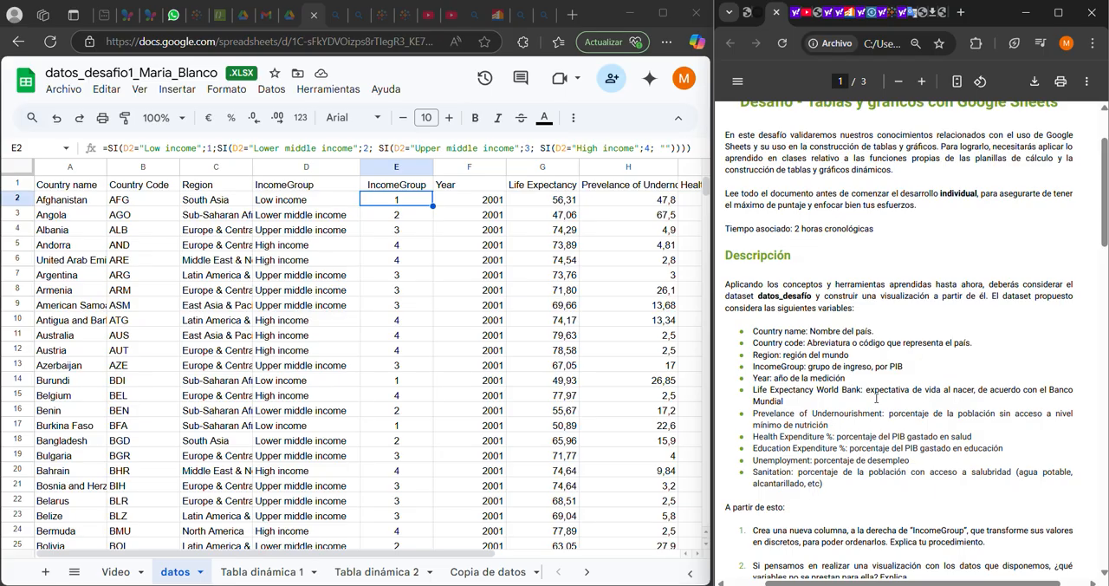
left_click_drag(1104, 186, 1105, 234)
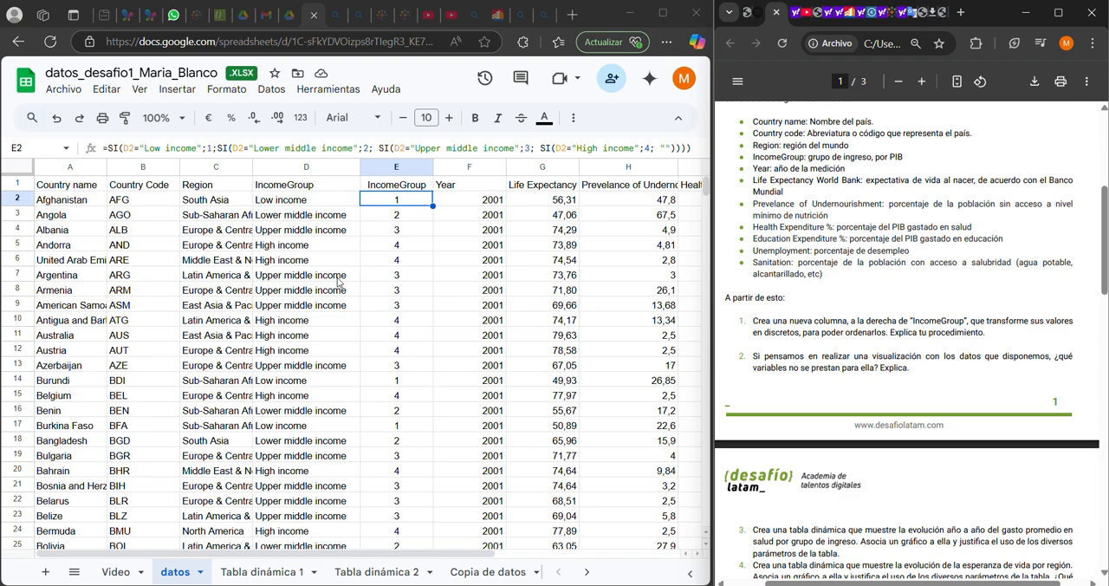
left_click(324, 168)
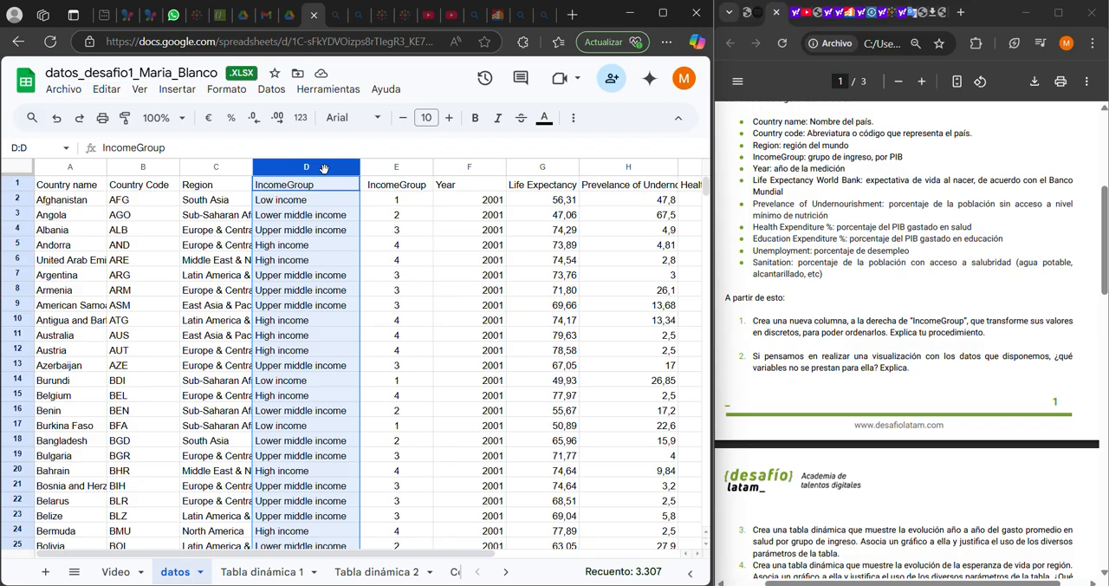
right_click(324, 168)
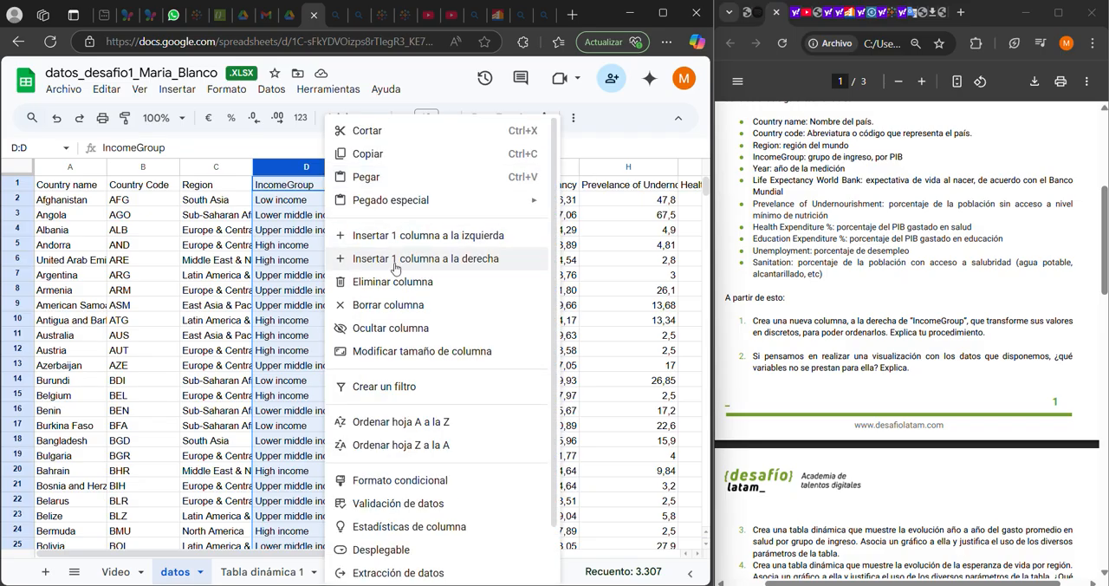
left_click(264, 145)
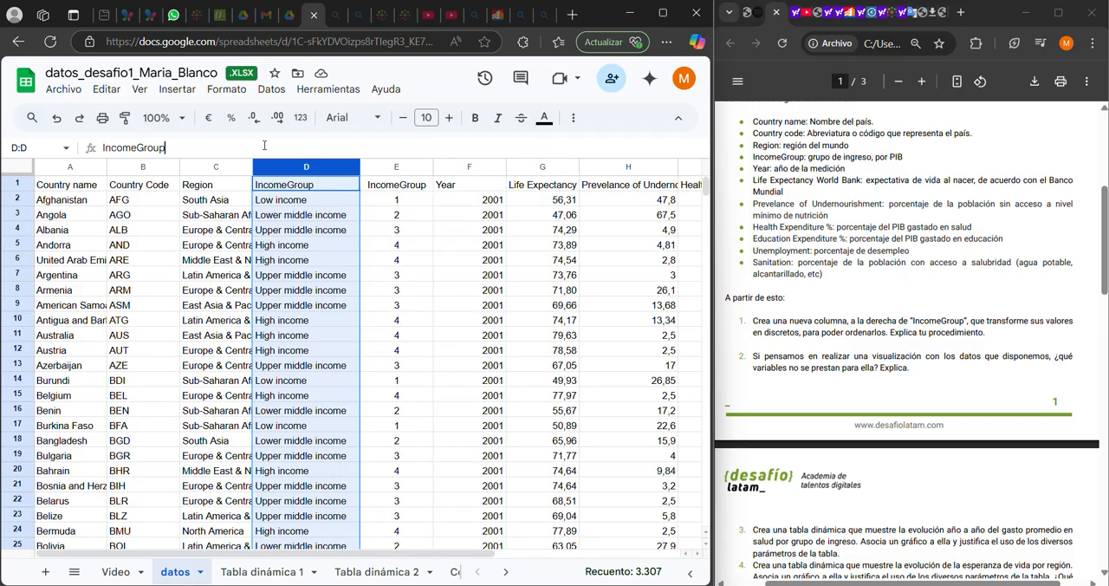
Examine the nested SI formula in E2 of the numeric IncomeGroup column alongside its source category in D2
left_click(374, 186)
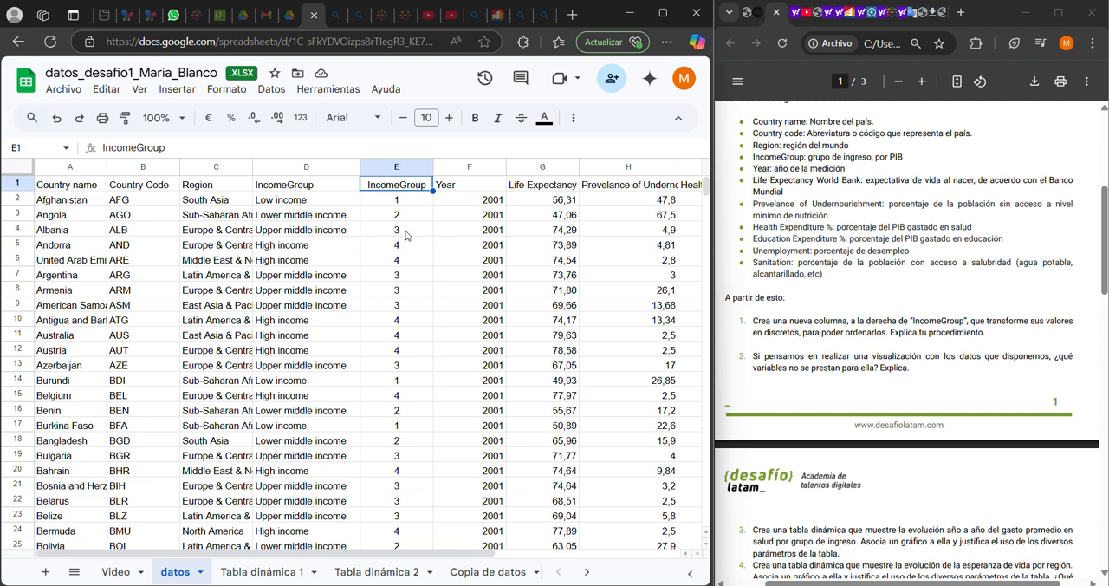
left_click(415, 202)
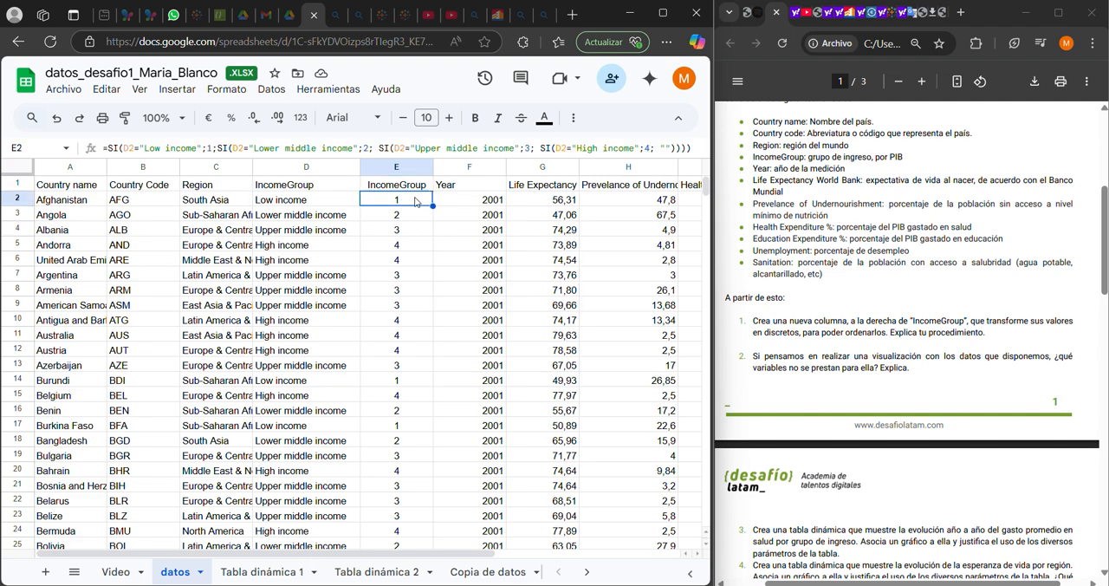
left_click(343, 200)
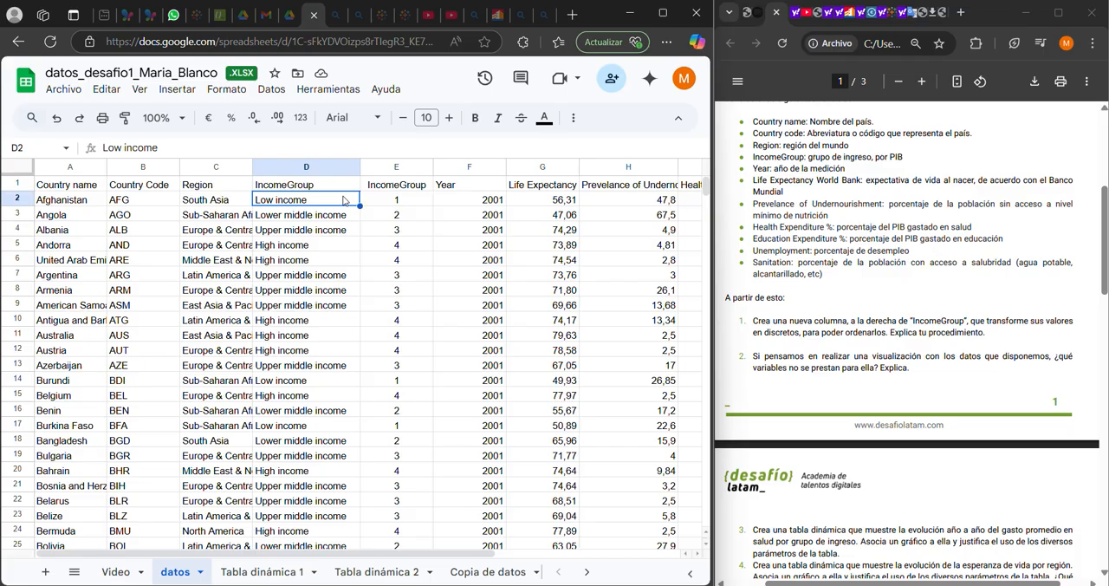
left_click(397, 204)
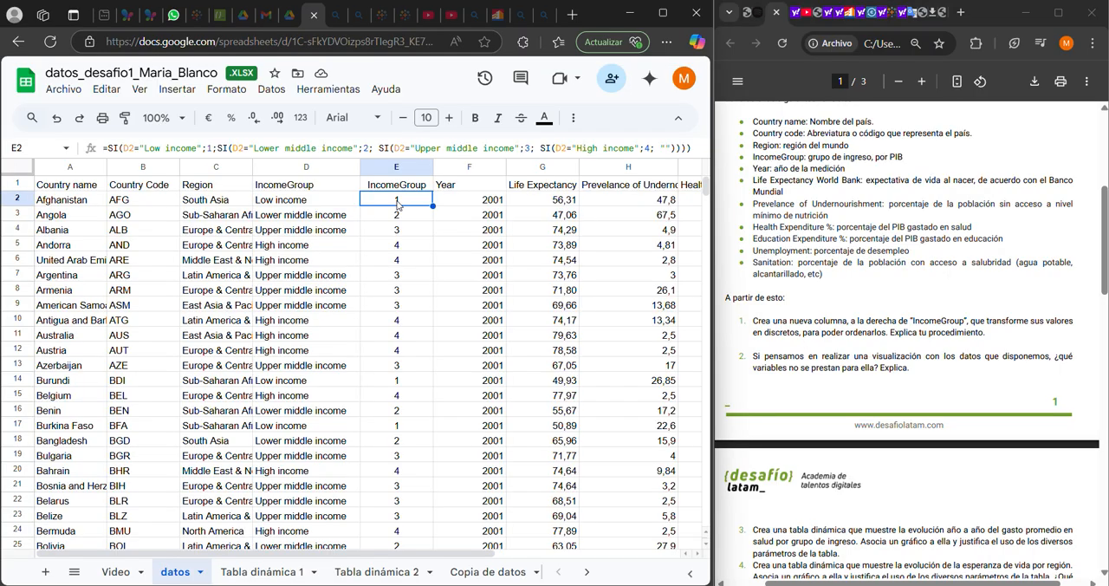
left_click(333, 205)
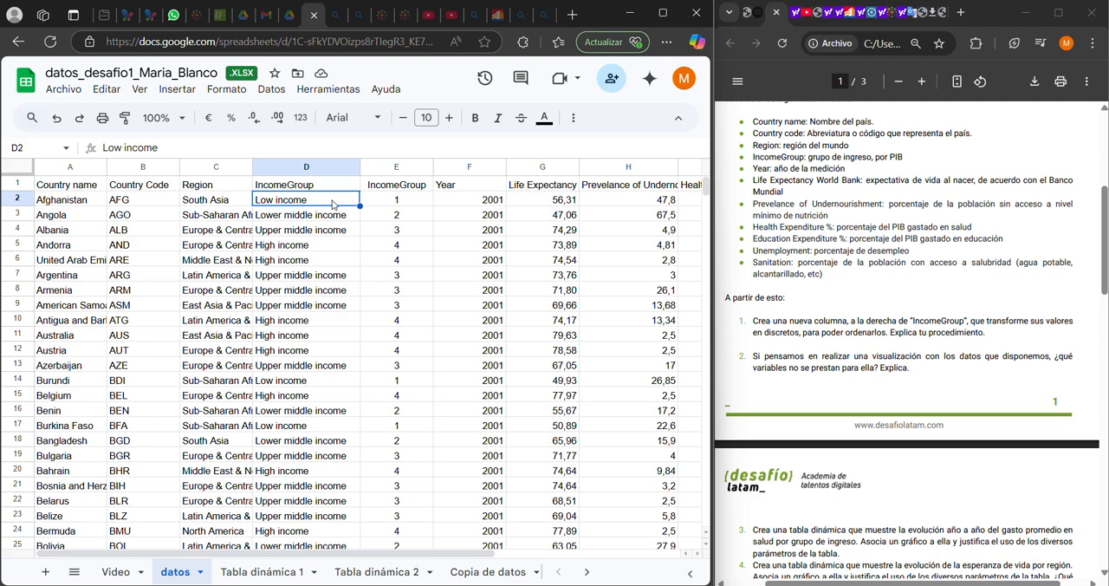
left_click(377, 206)
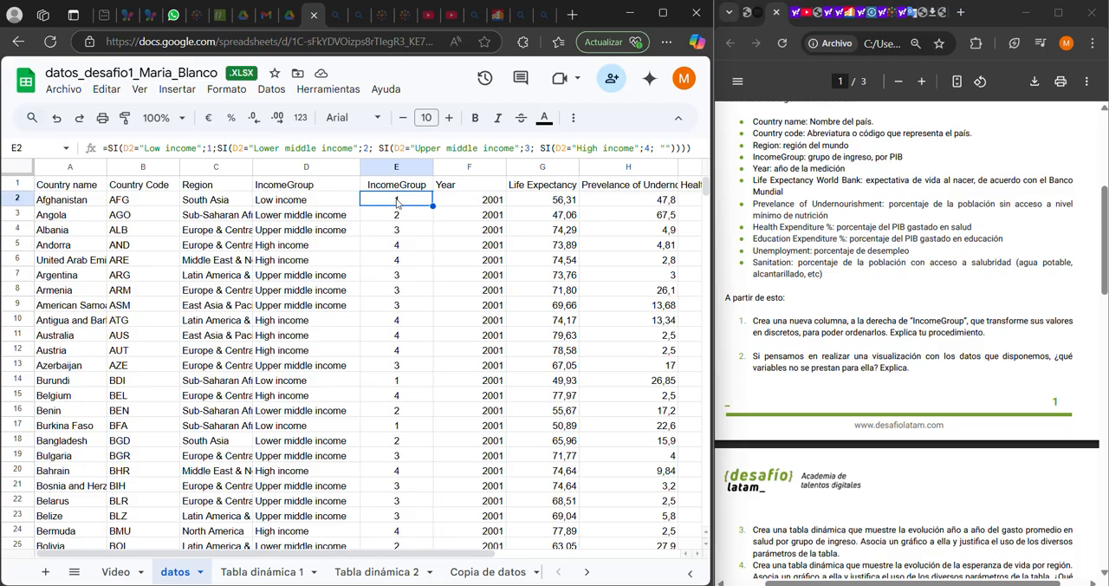
Compare the income categories in column D with the numeric codes and formulas in column E for rows 2 to 5
left_click(338, 202)
left_click(339, 216)
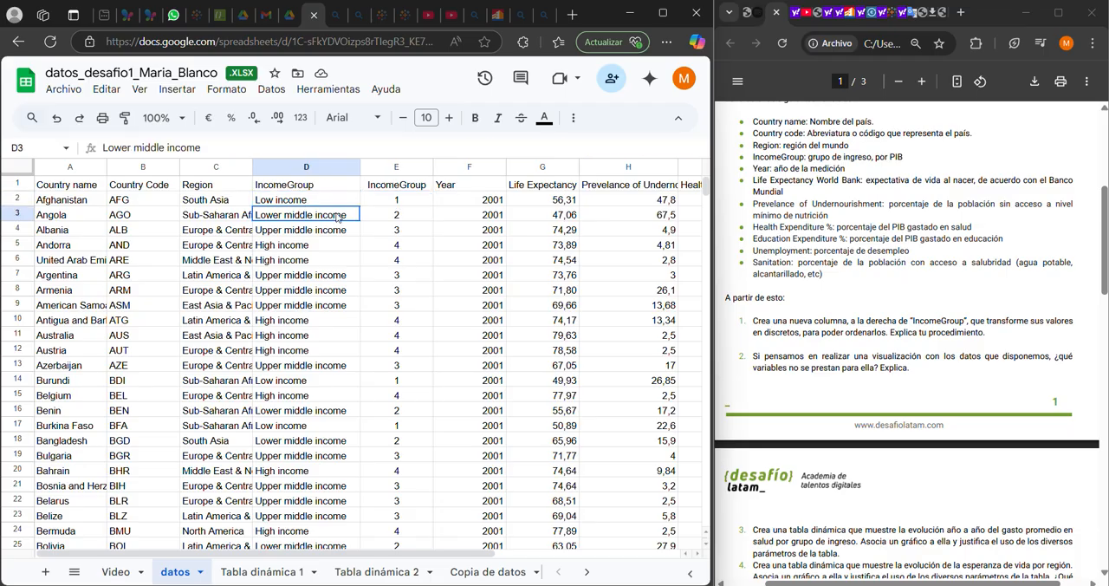
left_click(341, 230)
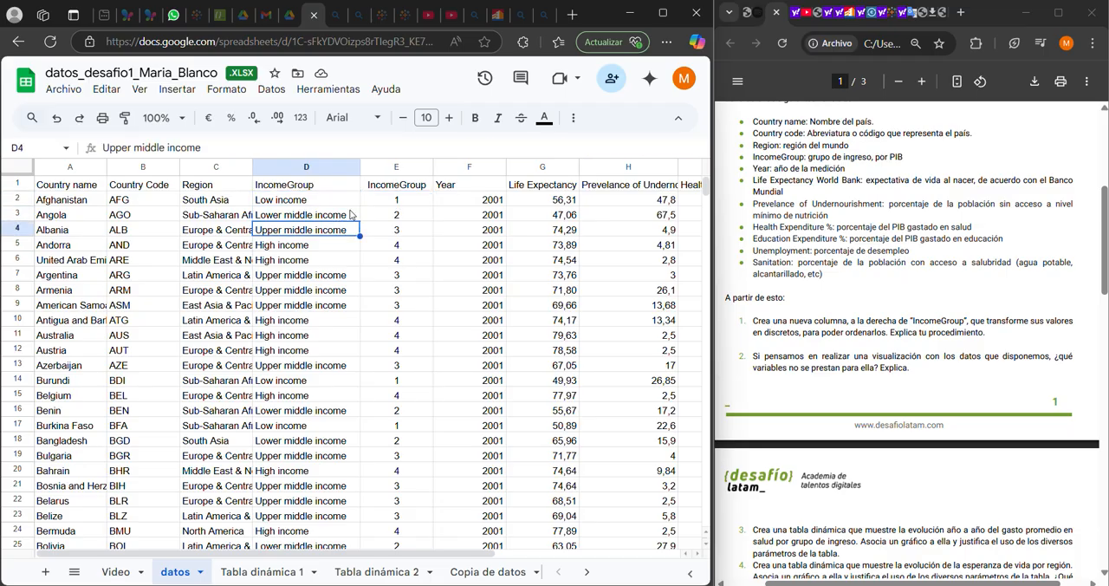
left_click(388, 204)
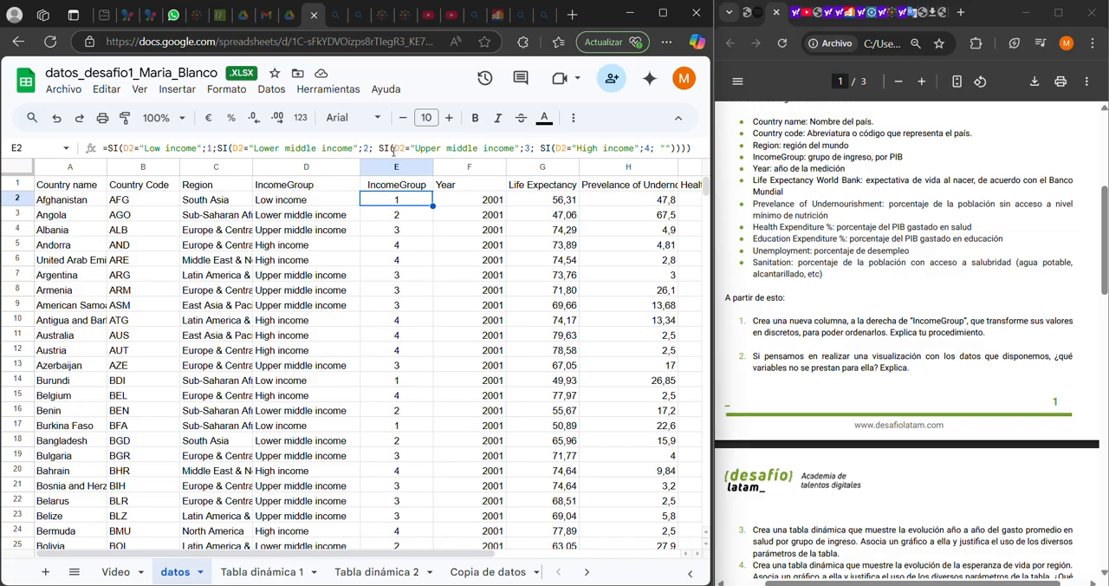
left_click(416, 220)
left_click(415, 232)
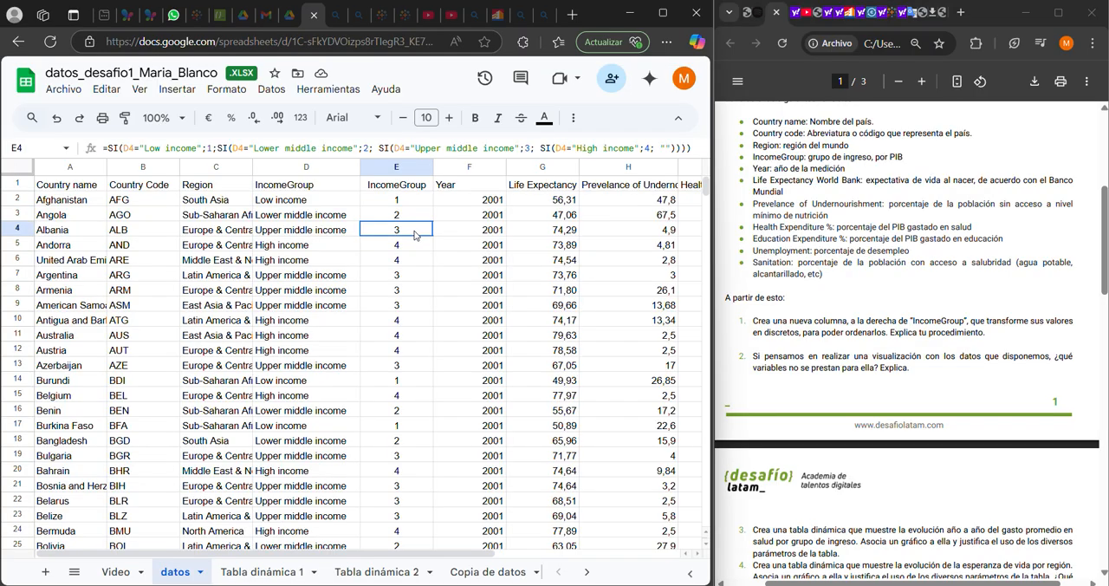
left_click(411, 199)
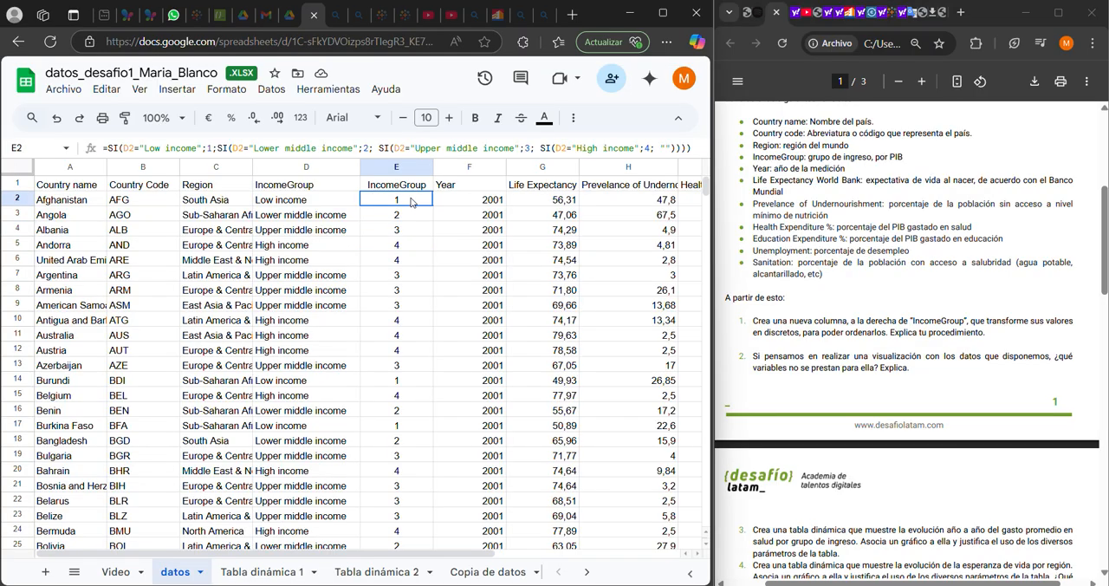
left_click_drag(341, 199, 382, 232)
left_click(343, 218)
left_click(377, 221)
left_click(382, 234)
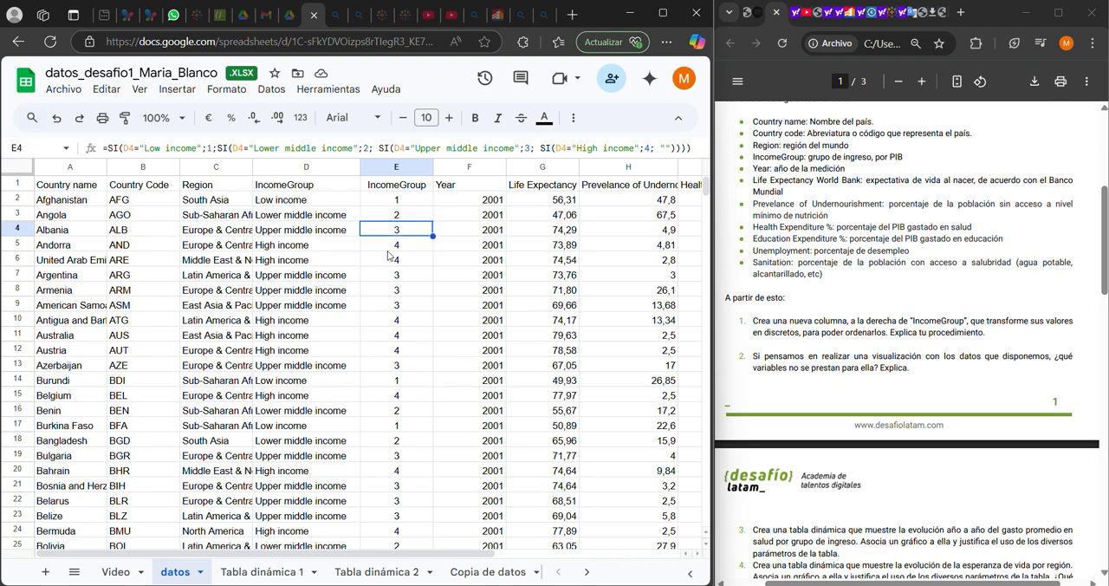
left_click(388, 250)
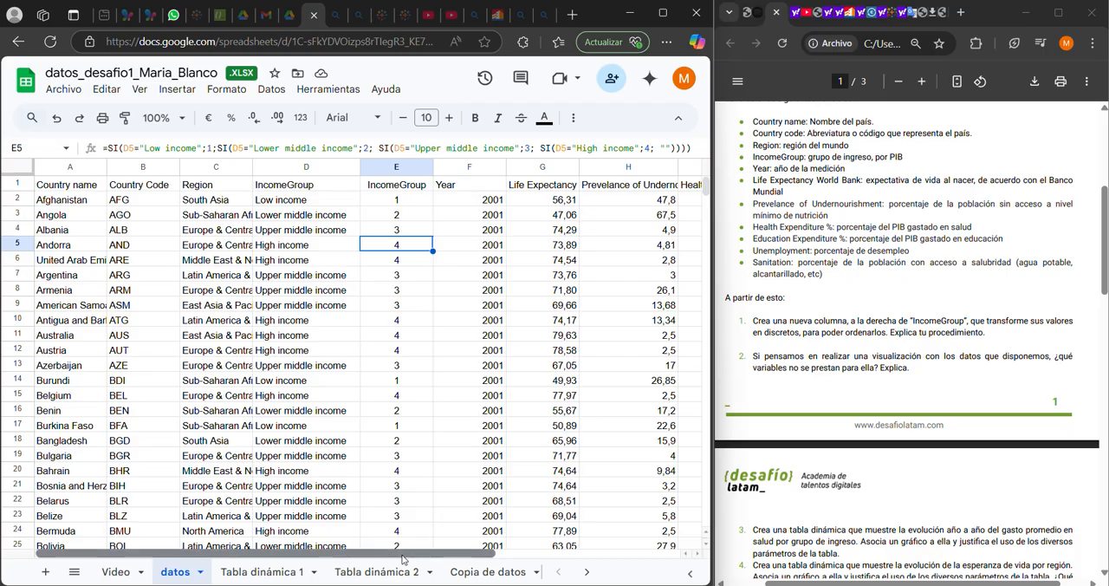
Review the datos sheet's variables across to Sanitation, and check the first entries of the Country Code column
left_click_drag(401, 559, 673, 570)
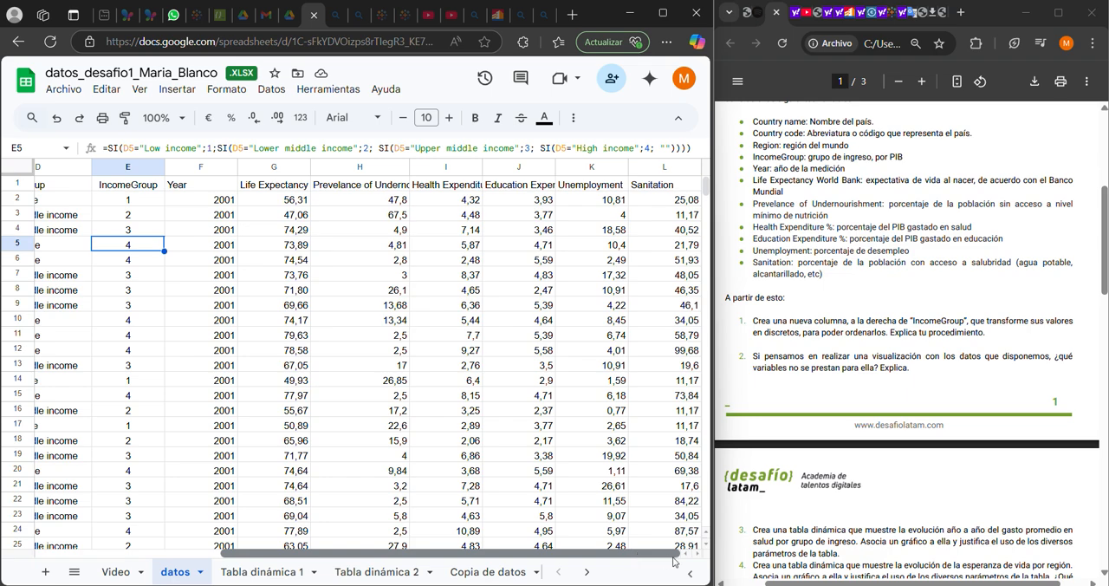
left_click_drag(637, 558, 572, 561)
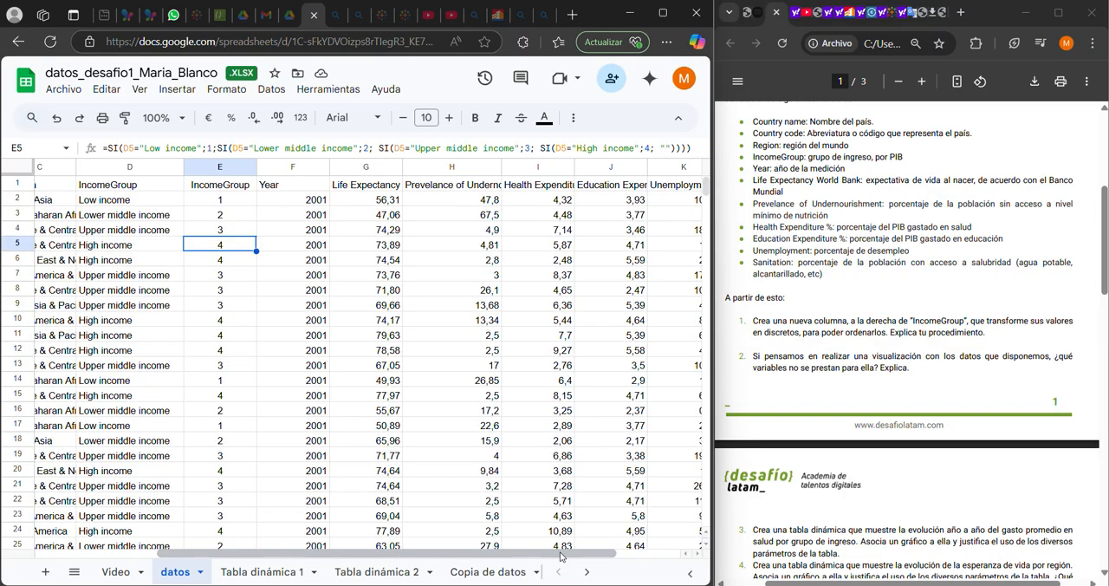
left_click_drag(561, 555, 441, 555)
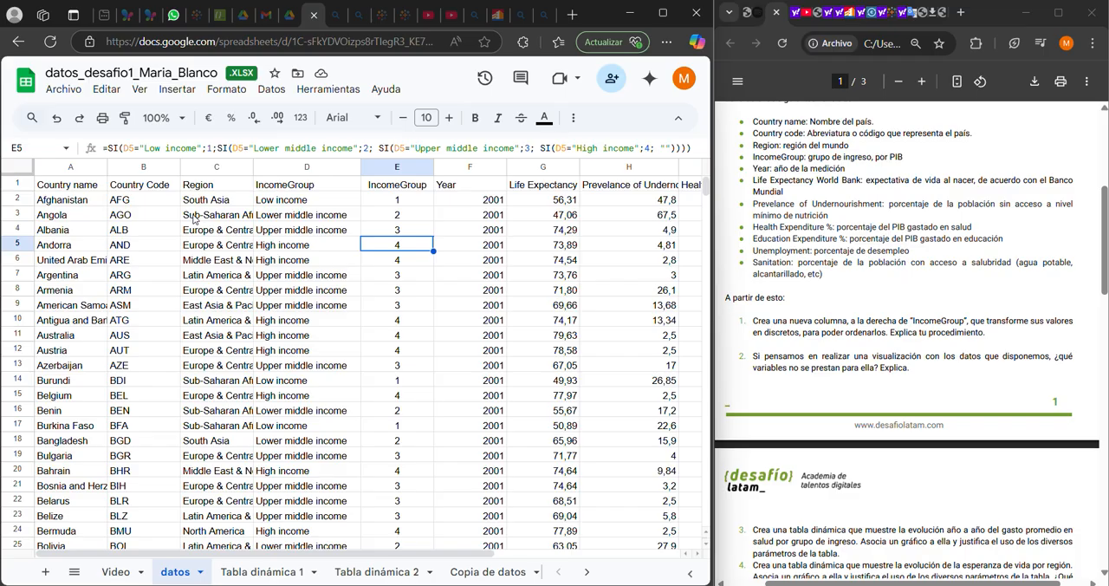
left_click(157, 205)
left_click(154, 219)
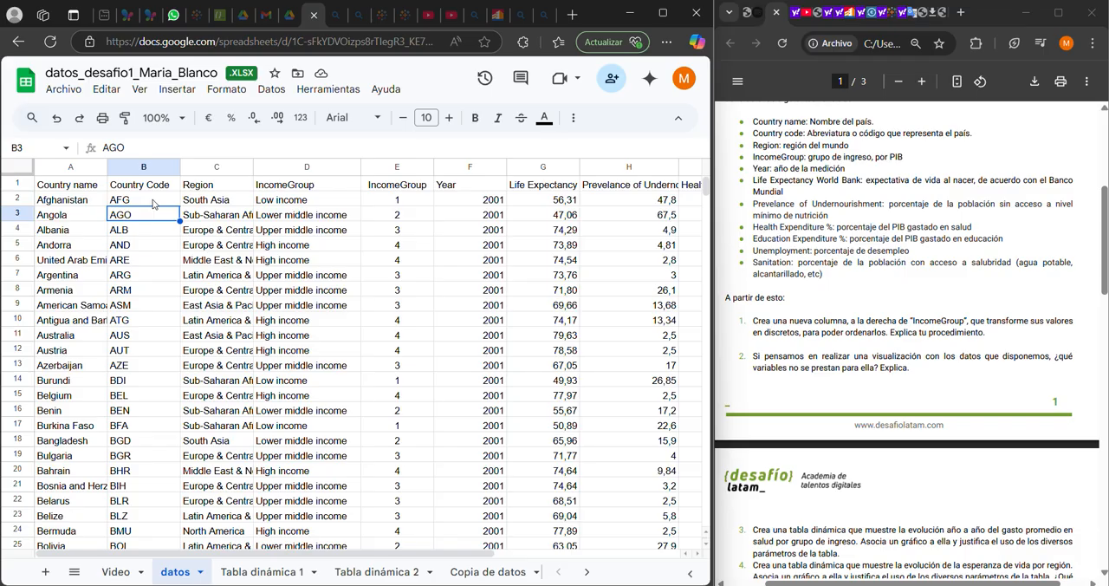
Read tasks 3 to 6 of the assignment, and select all data on the datos sheet to view the pivot table insertion option
left_click(1104, 201)
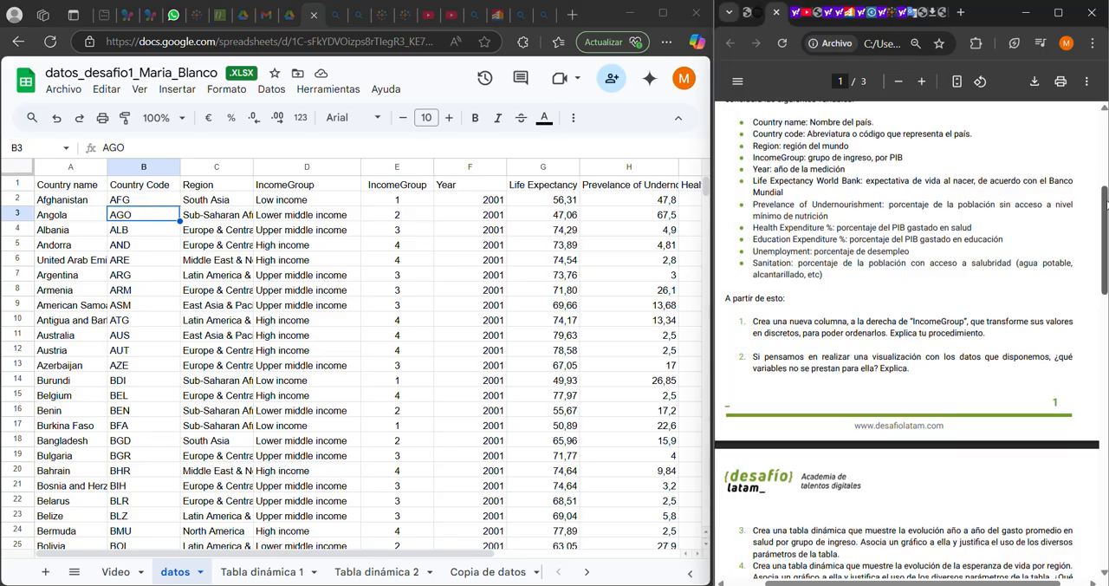
left_click_drag(1104, 201, 1104, 262)
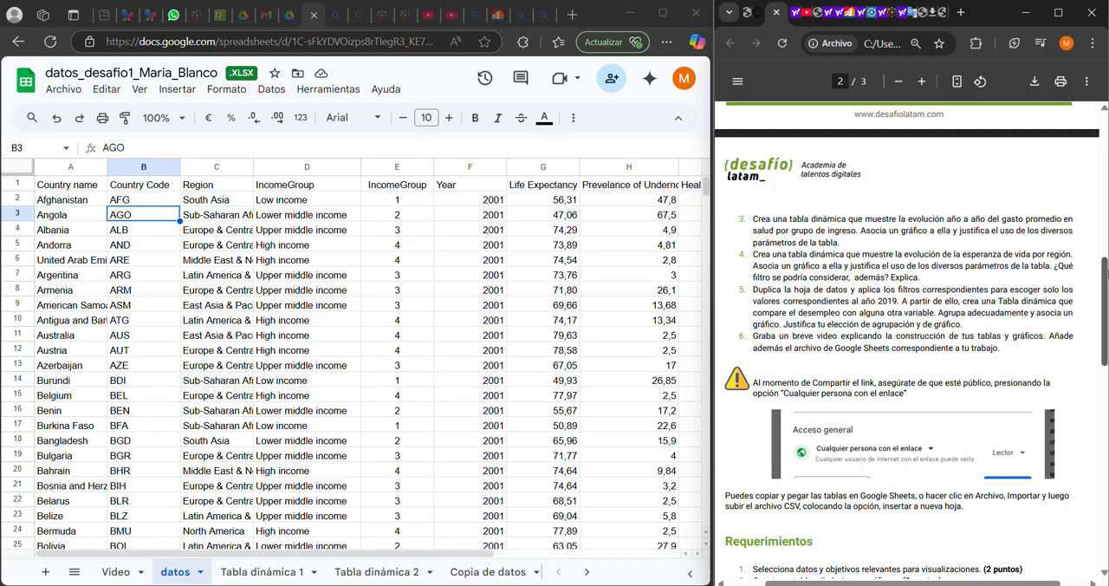
left_click(14, 170)
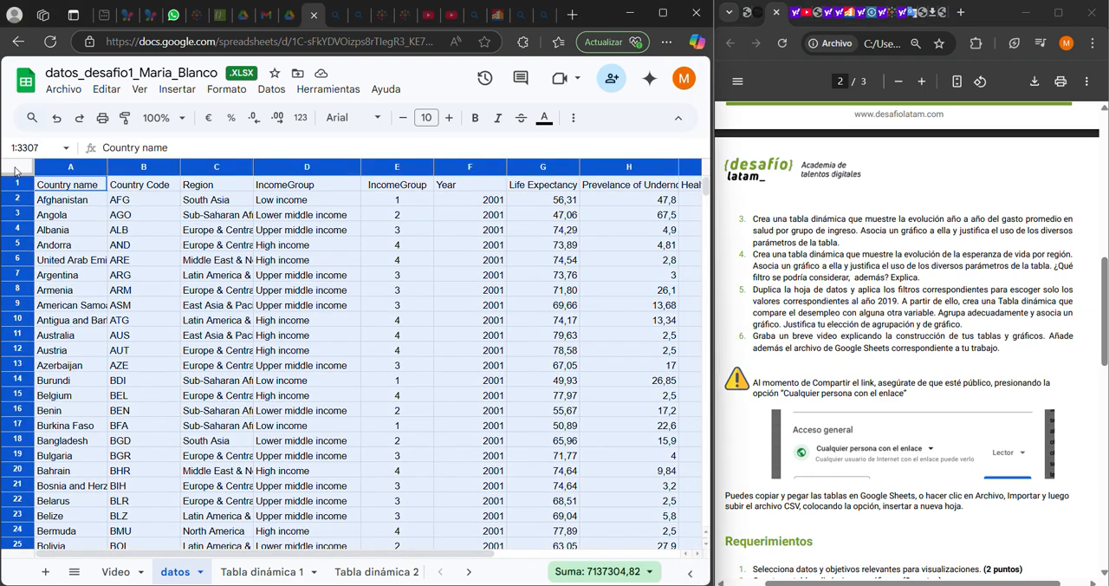
left_click(177, 89)
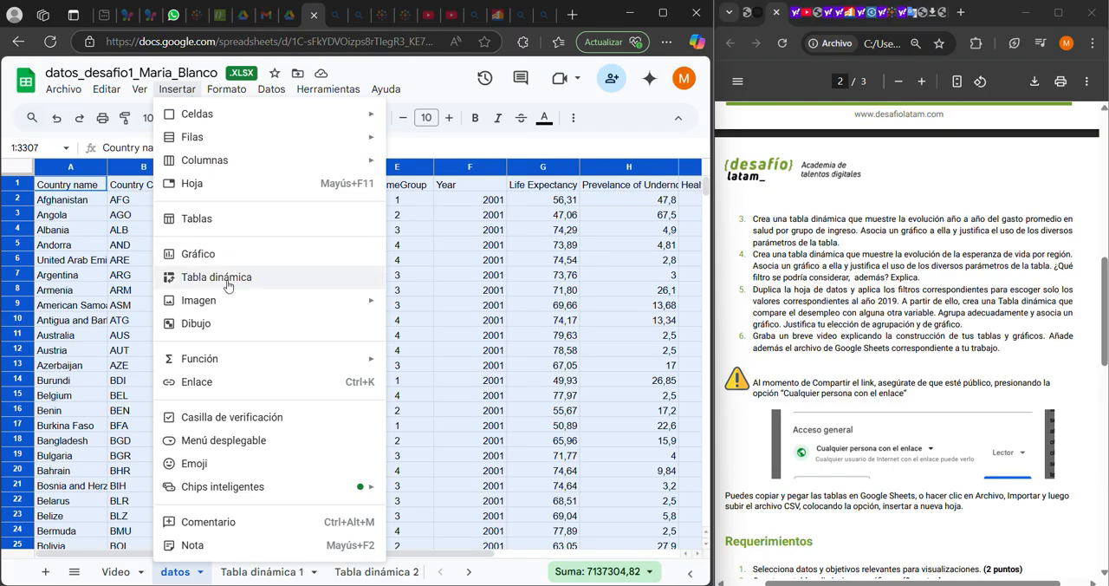
Examine the yearly average health expenditure values by income group in the pivot table on the Tabla dinámica 1 sheet
left_click(264, 572)
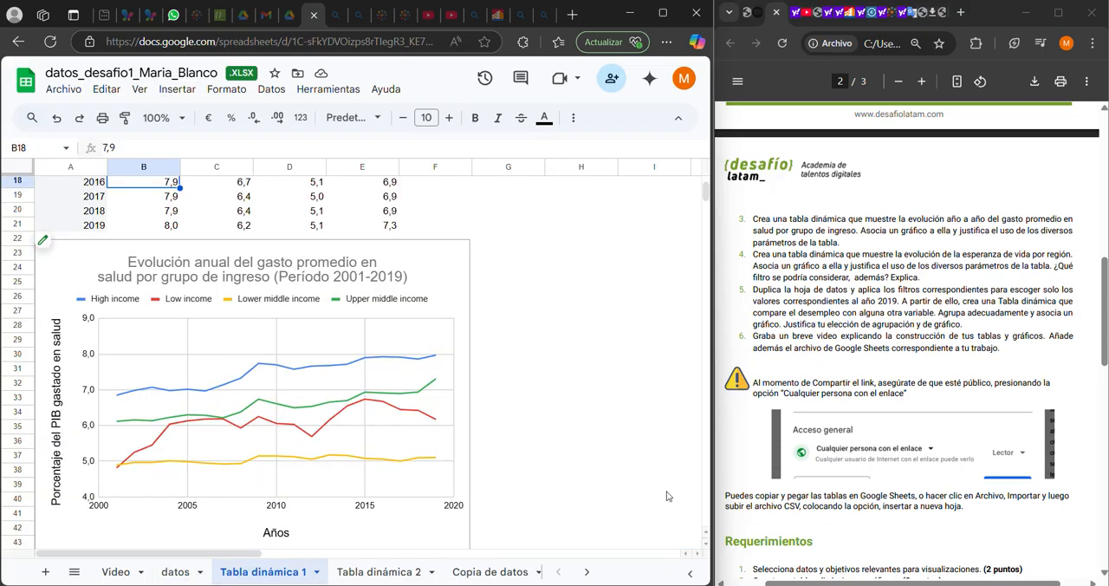
scroll(705, 193, "up", 5)
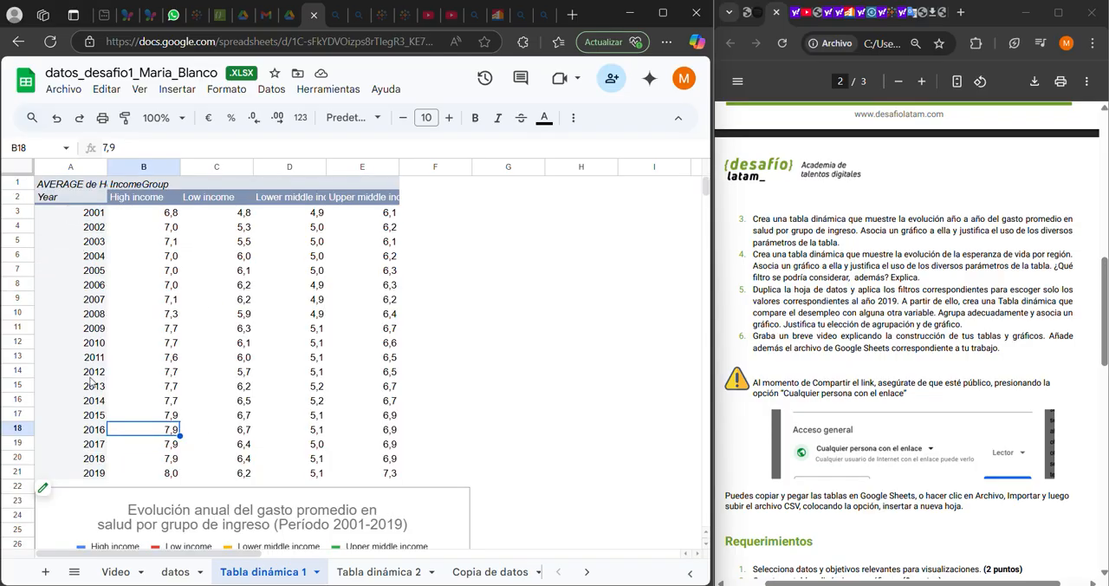
left_click(173, 213)
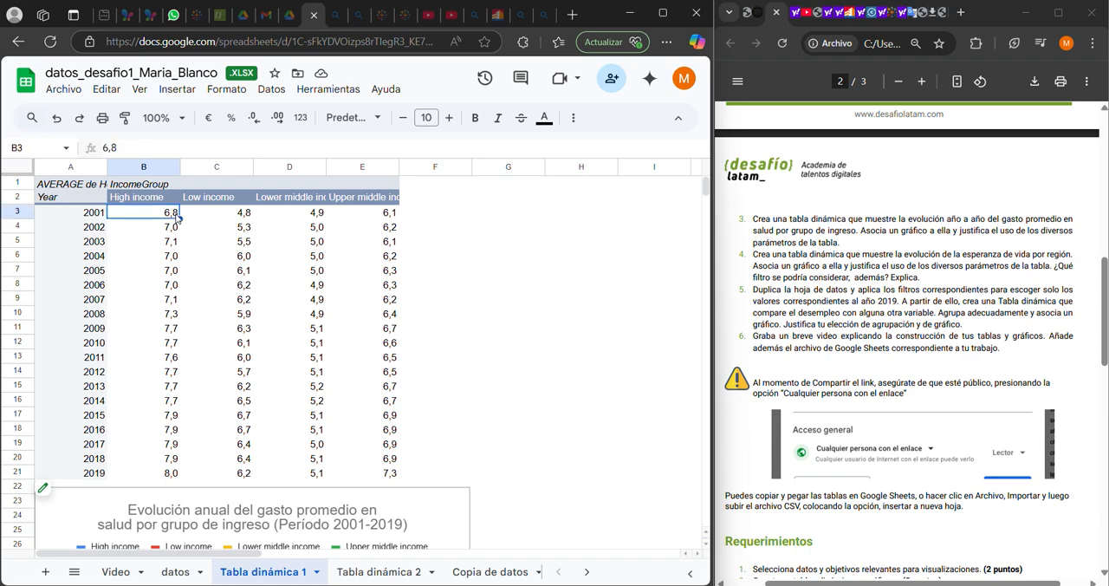
key("Right")
key("Right")
key("Right")
key("Down")
key("Down")
key("Left")
key("Left")
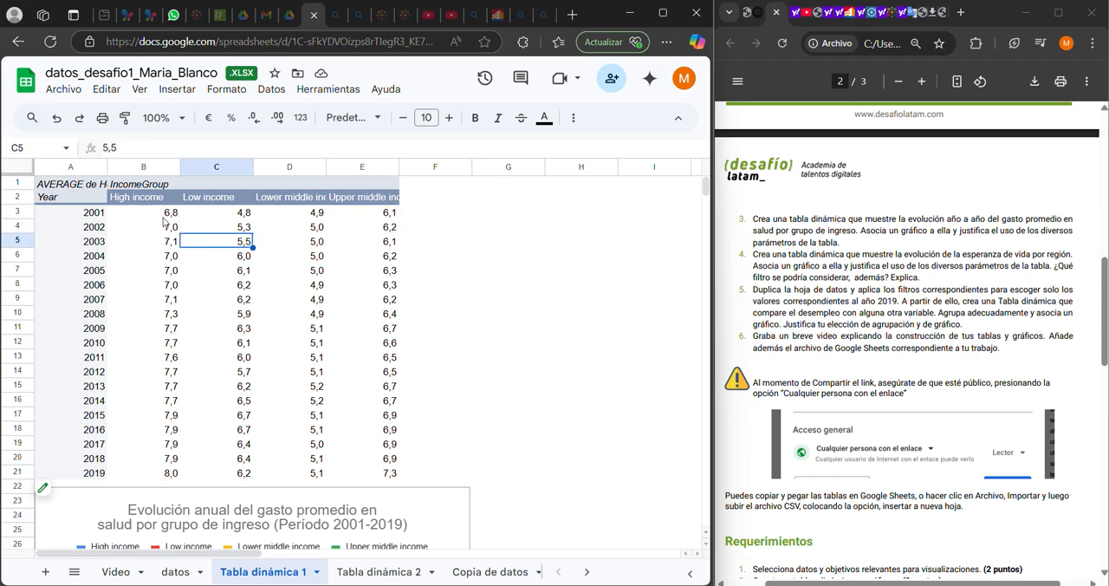
Review the row, column, value and filter settings of the health expenditure pivot table in its editor, and close the editor
left_click(74, 494)
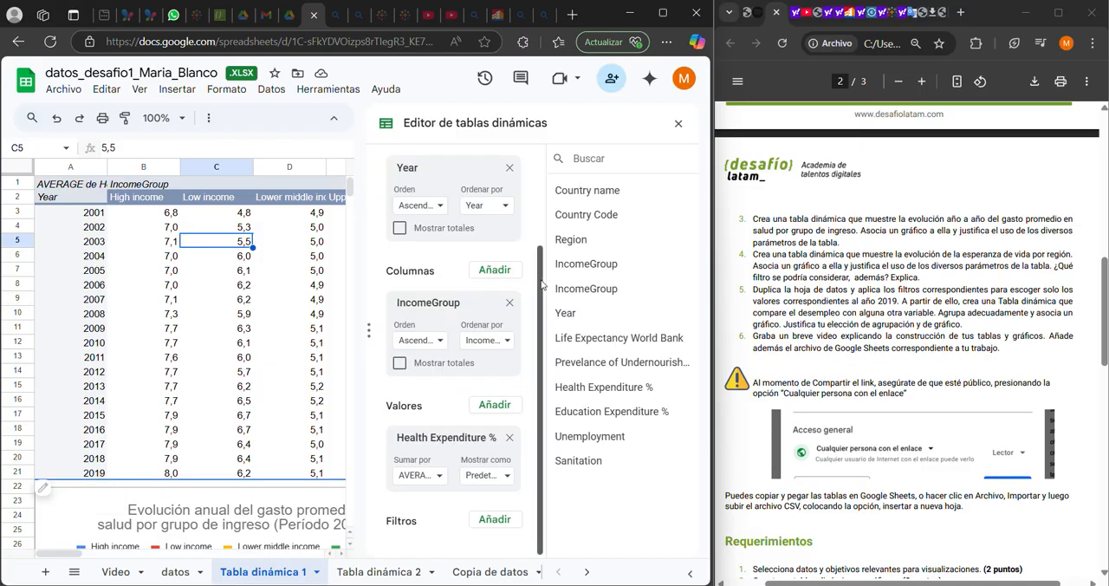
scroll(539, 263, "up", 1)
scroll(539, 263, "down", 1)
left_click(678, 123)
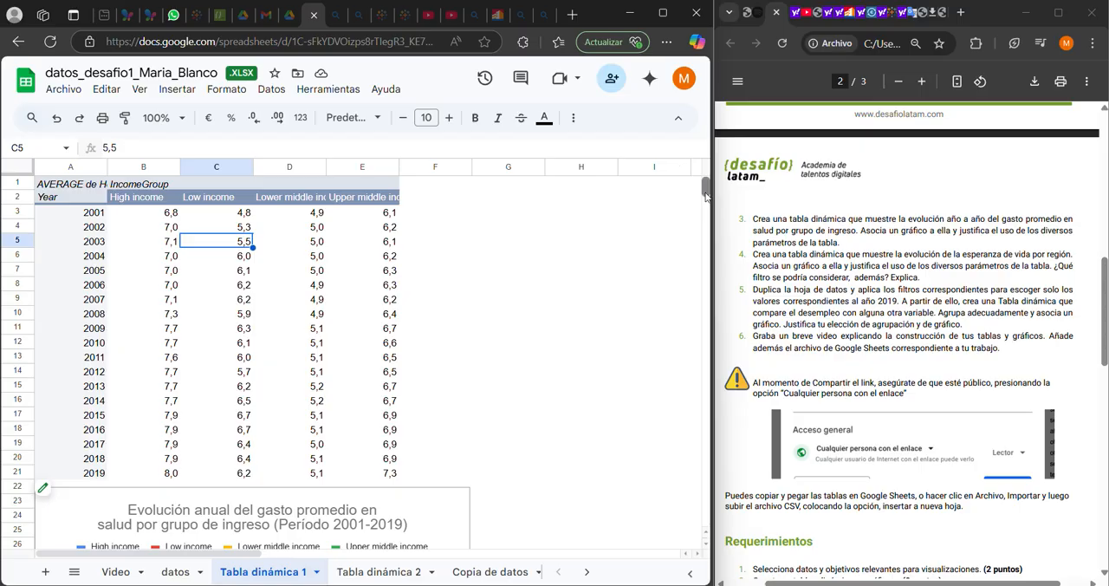
Examine the line chart of annual average health spending by income group beneath the pivot table
scroll(704, 198, "down", 8)
scroll(706, 200, "up", 5)
scroll(706, 200, "down", 2)
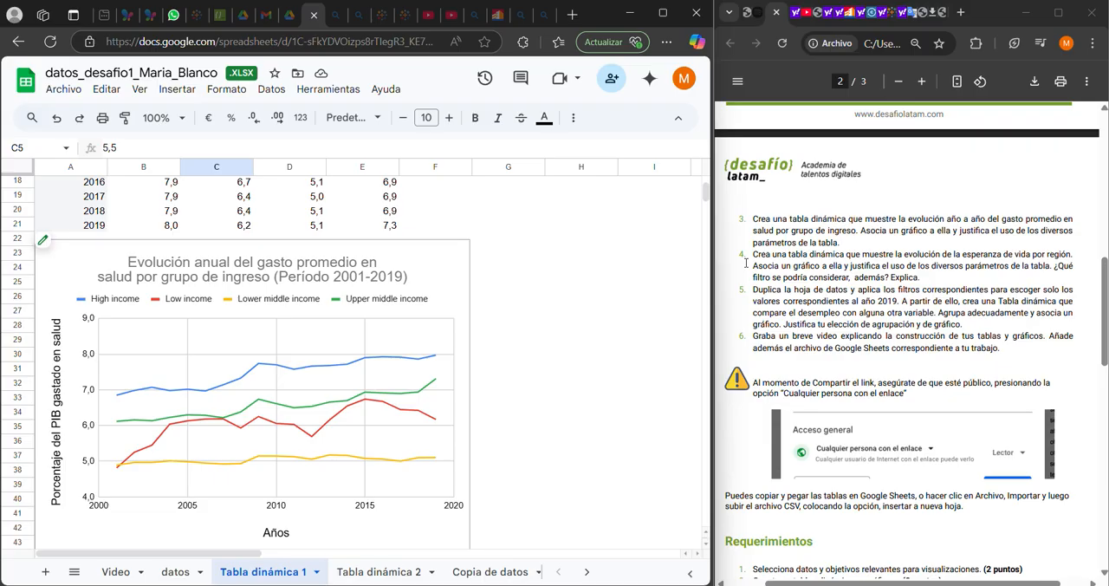
Revisit the pivot table insertion option on the datos sheet, and open the pivot table on the Tabla dinámica 2 sheet
left_click(180, 577)
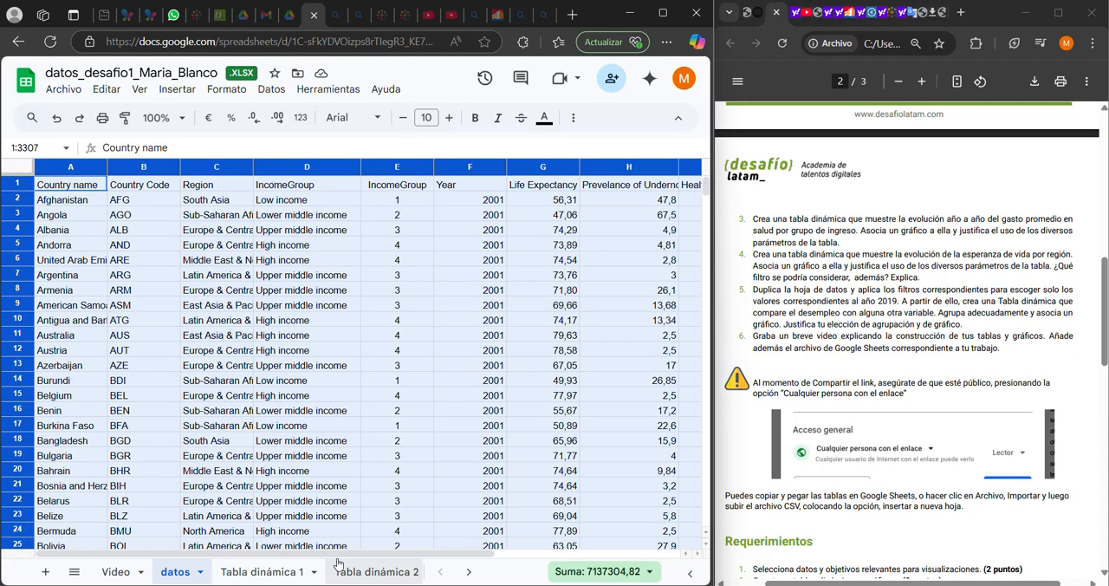
left_click(177, 88)
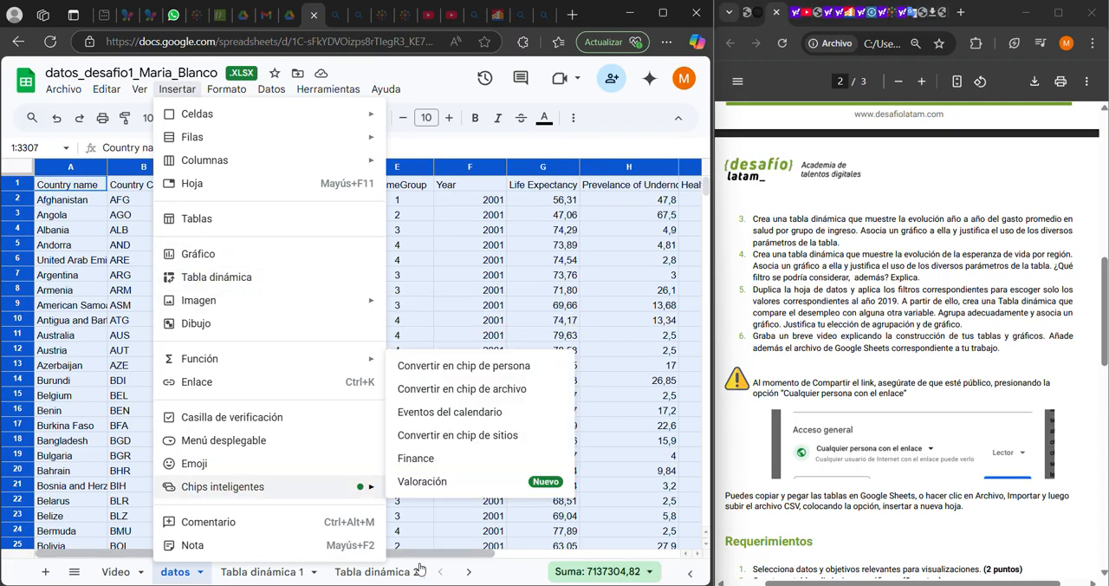
left_click(376, 572)
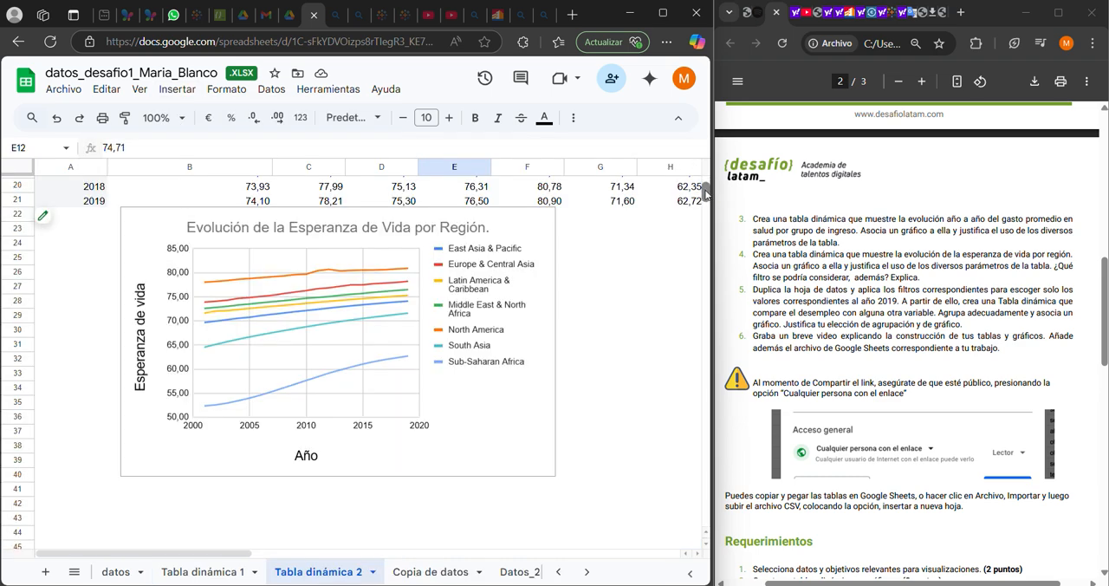
scroll(703, 192, "up", 3)
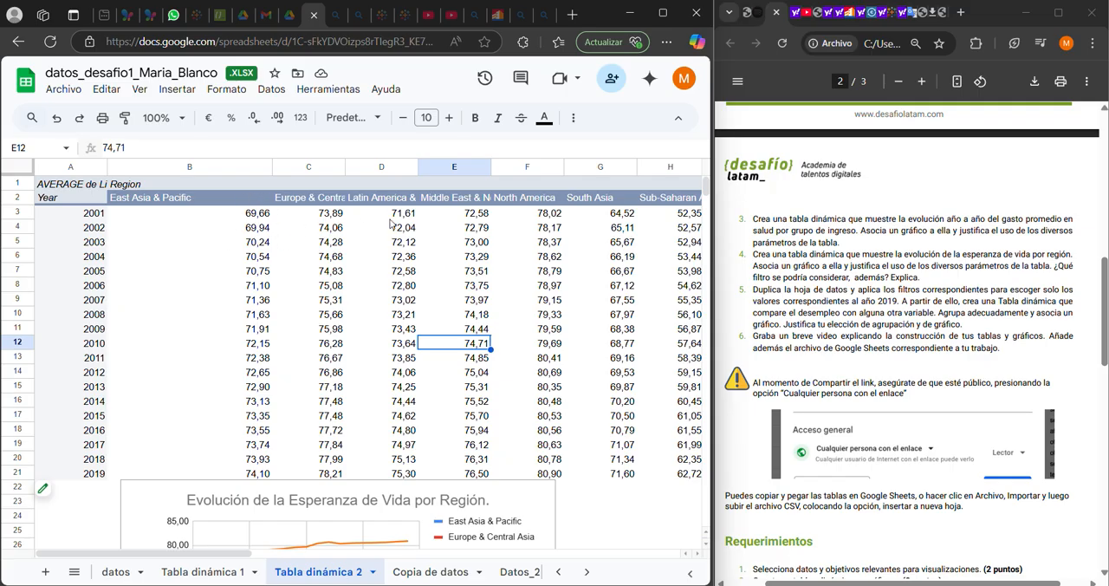
Examine the yearly average life expectancy values by region in the Tabla dinámica 2 pivot table
left_click(244, 217)
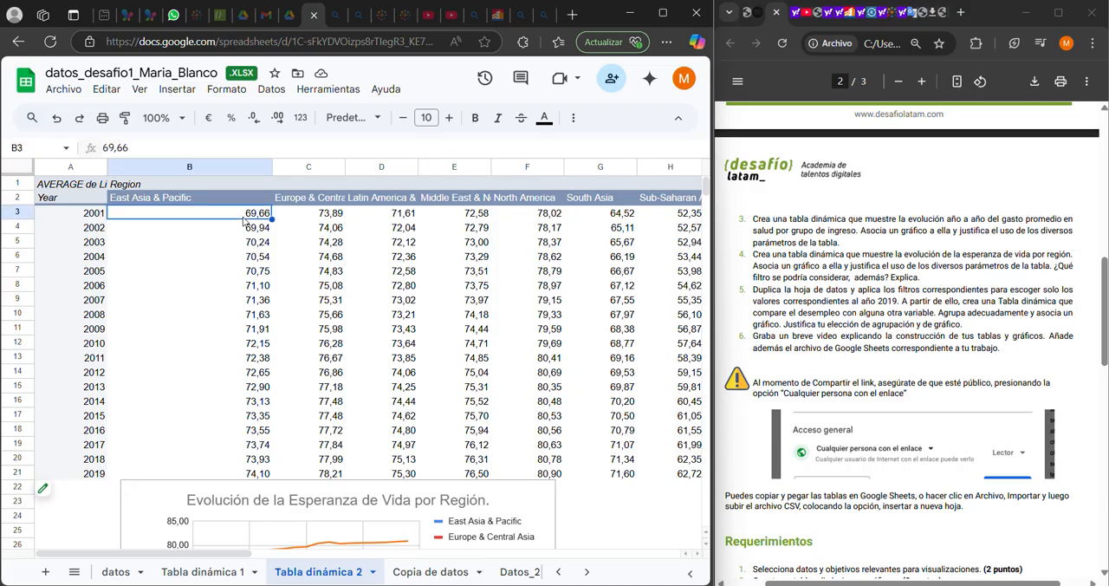
key("Right")
key("Up")
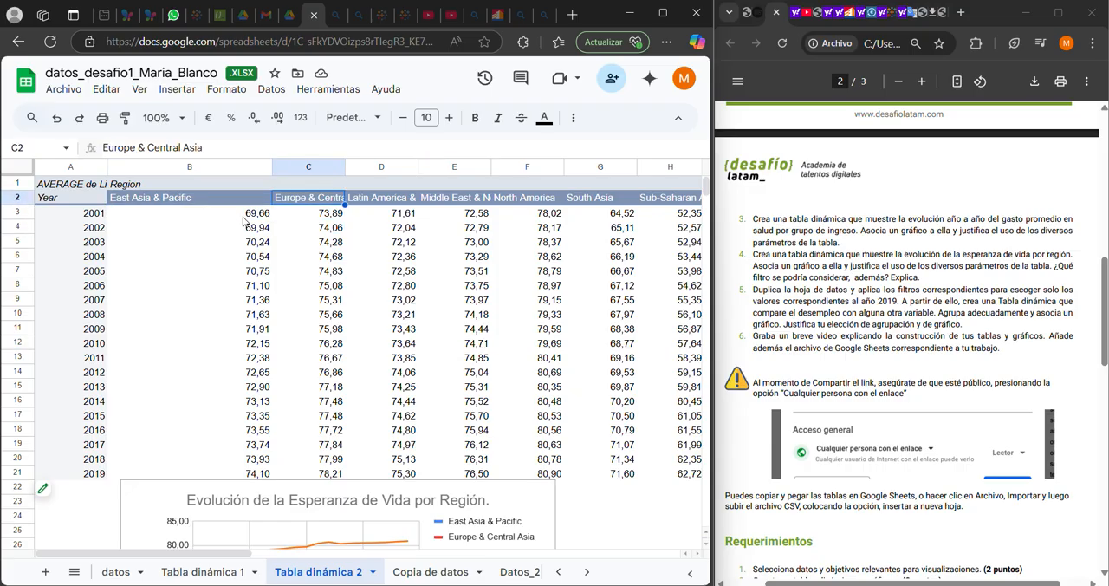
key("Down")
key("Left")
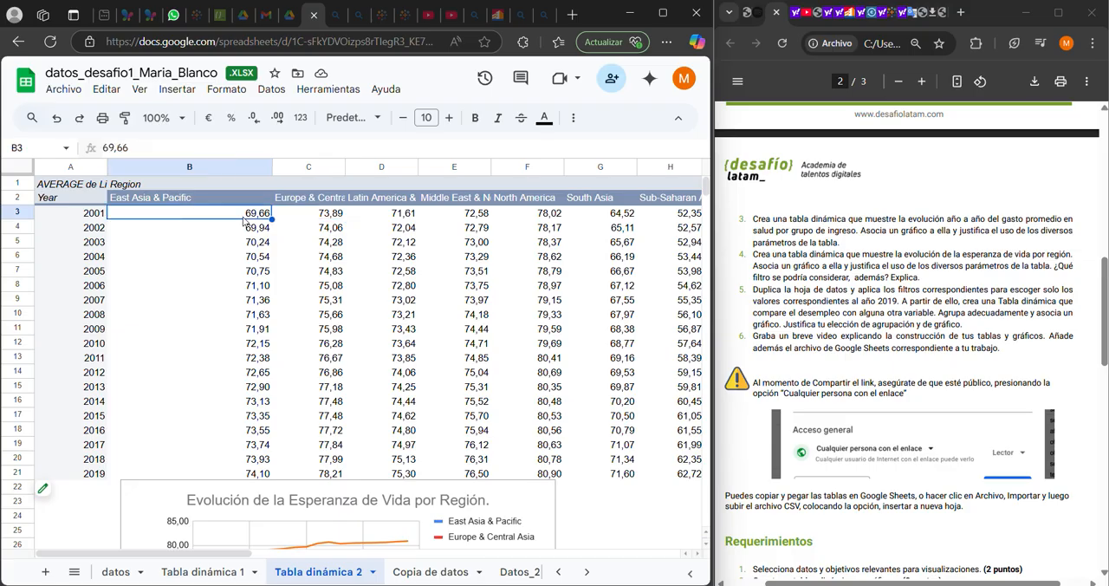
key("Down")
key("Down")
key("Down")
key("Down")
key("Down")
key("Down")
key("Down")
key("Down")
key("Down")
key("Down")
key("Down")
key("Down")
key("Down")
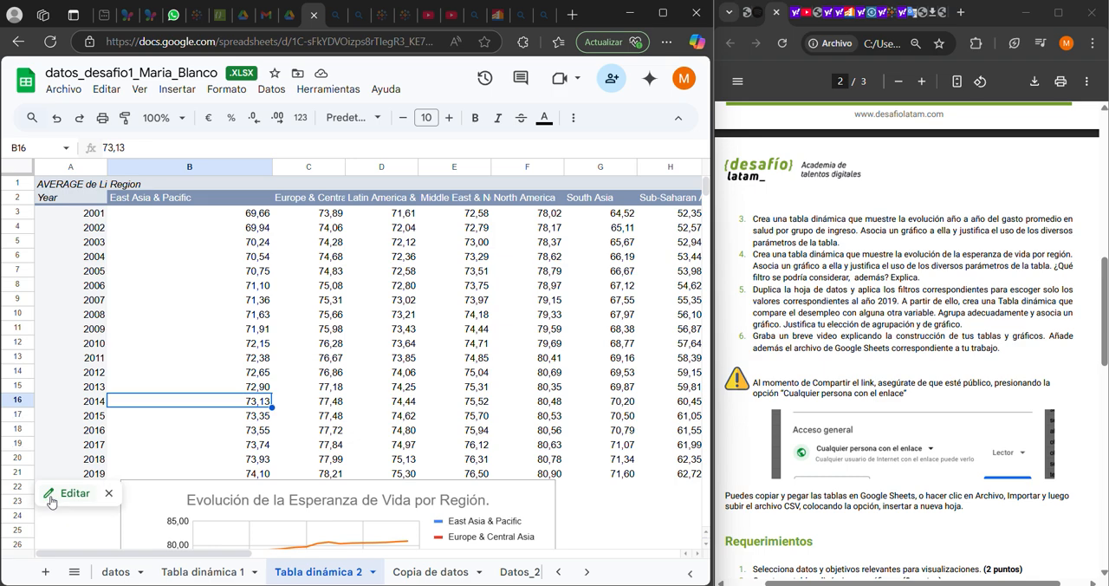
Review the life expectancy pivot table's row, column, value and filter settings, and examine the line chart beneath the table
left_click(52, 500)
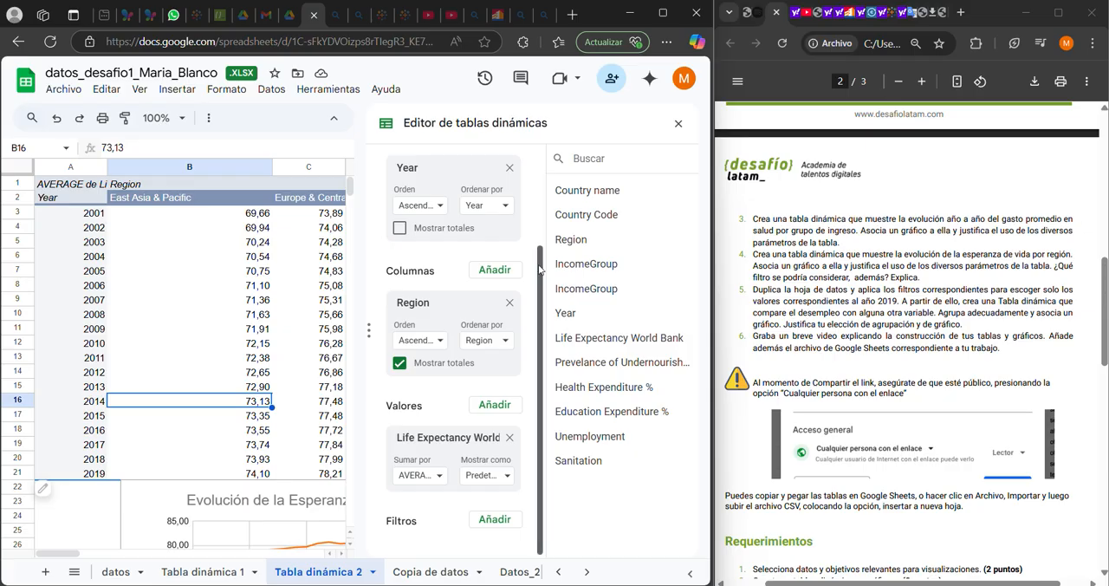
scroll(539, 270, "up", 1)
scroll(544, 277, "down", 1)
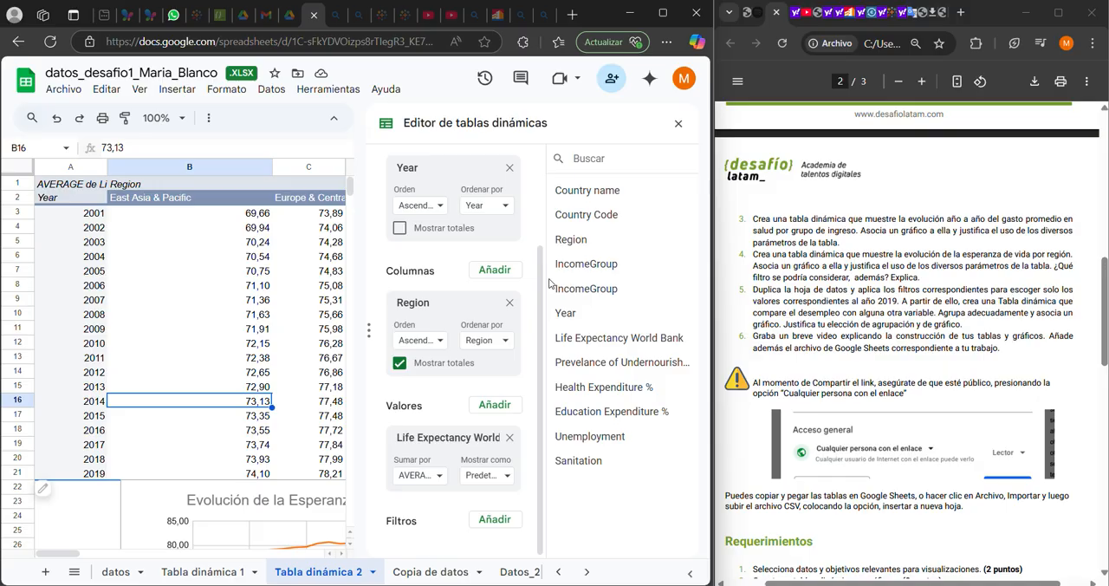
left_click(678, 125)
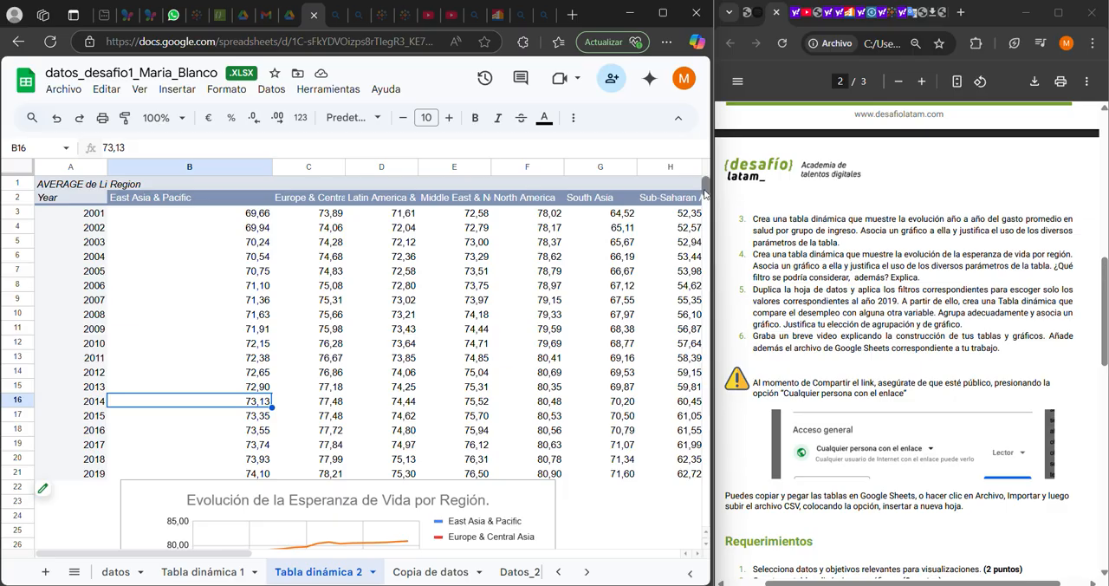
left_click_drag(705, 193, 707, 199)
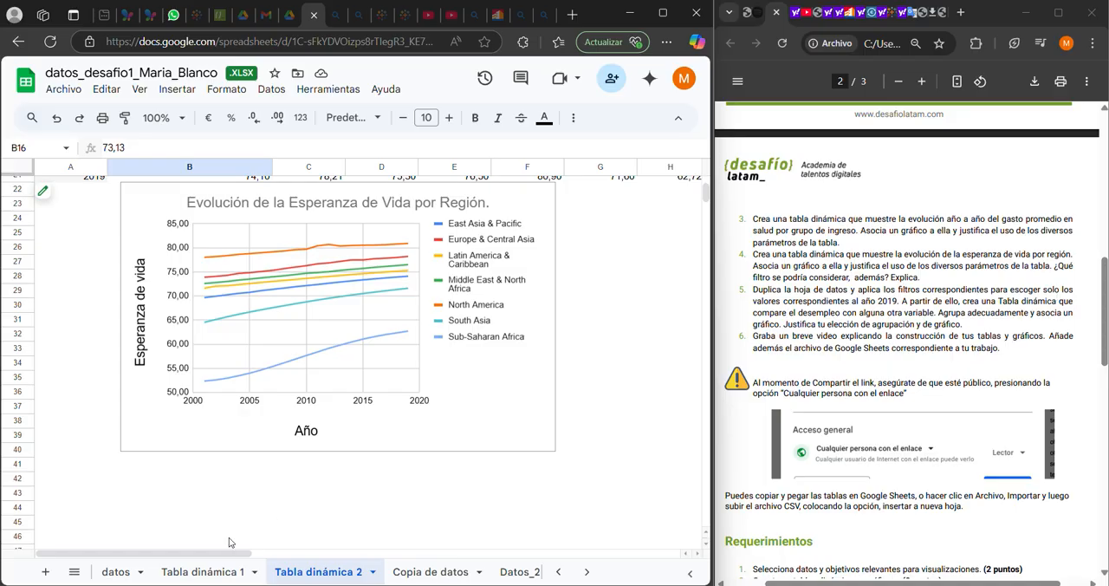
View the duplication option for the datos sheet, and create a filter over all of its data
right_click(116, 578)
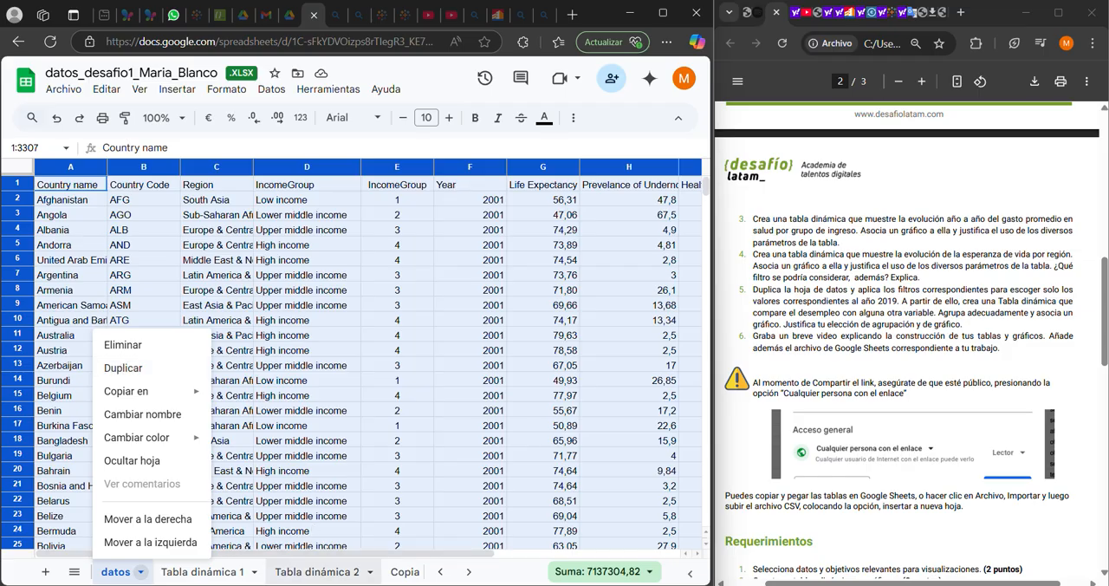
left_click(468, 573)
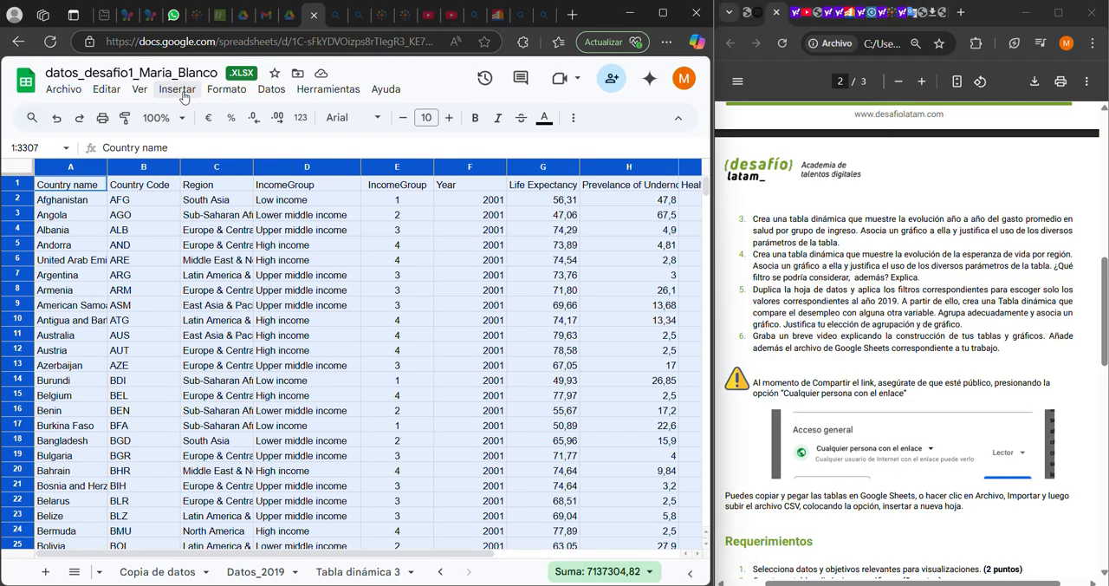
left_click(270, 89)
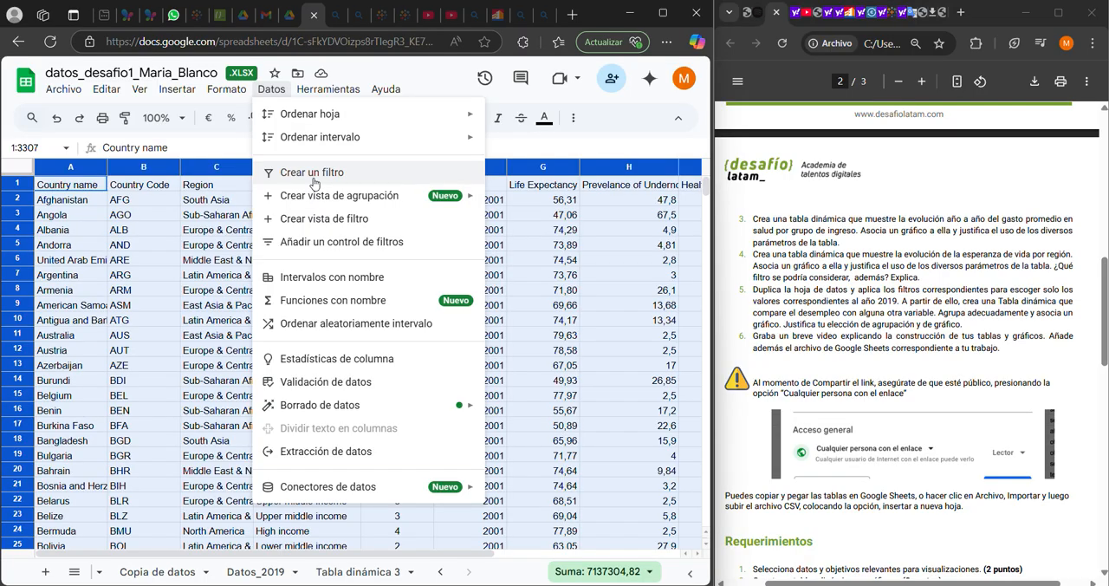
left_click(313, 183)
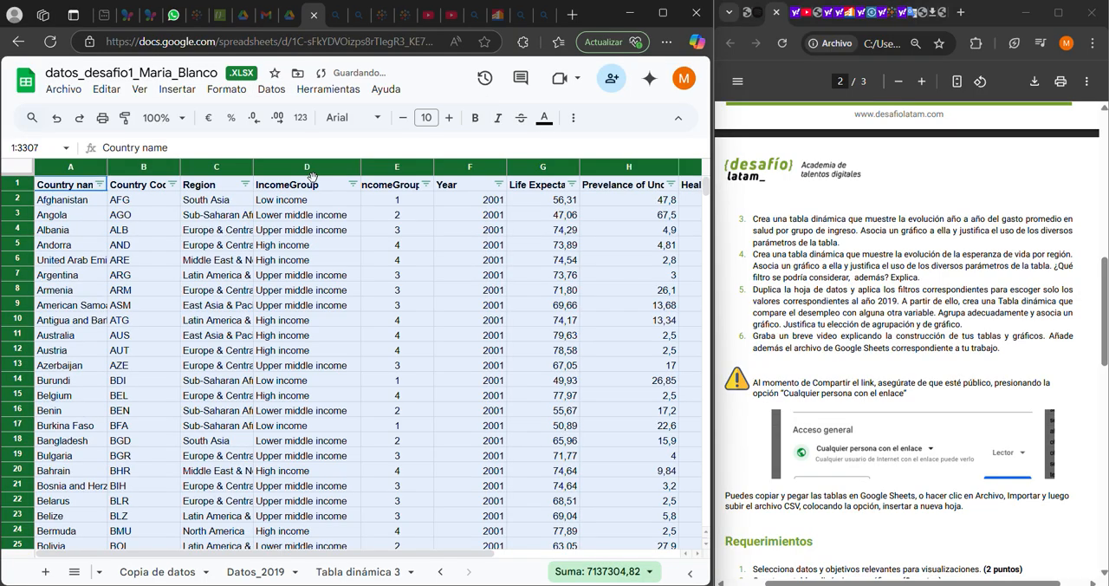
Filter the Year column of the datos sheet by value to show only 2019
left_click(501, 184)
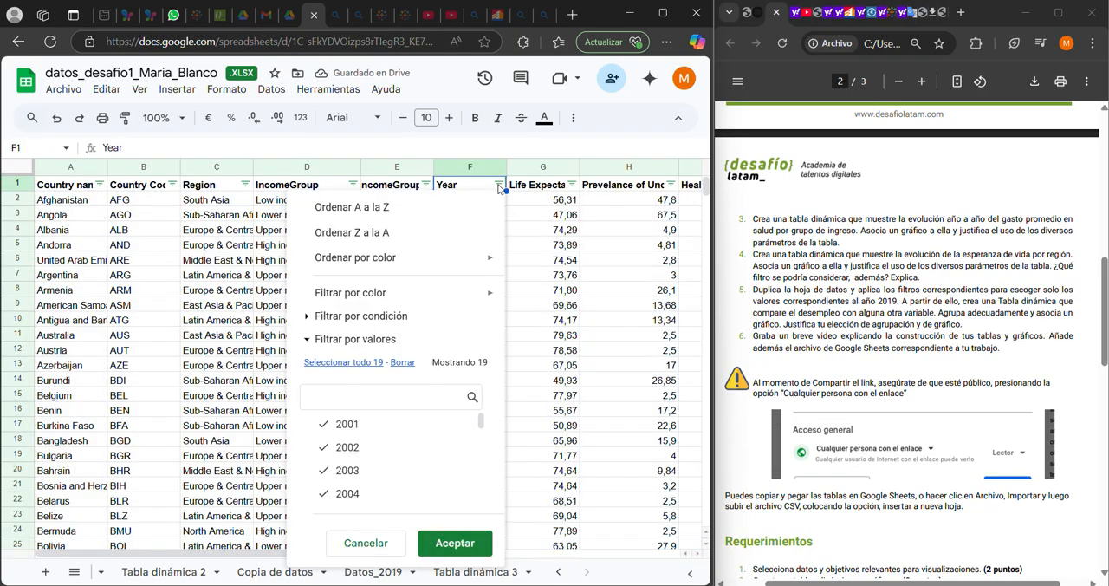
left_click(402, 362)
left_click(389, 396)
type("2019")
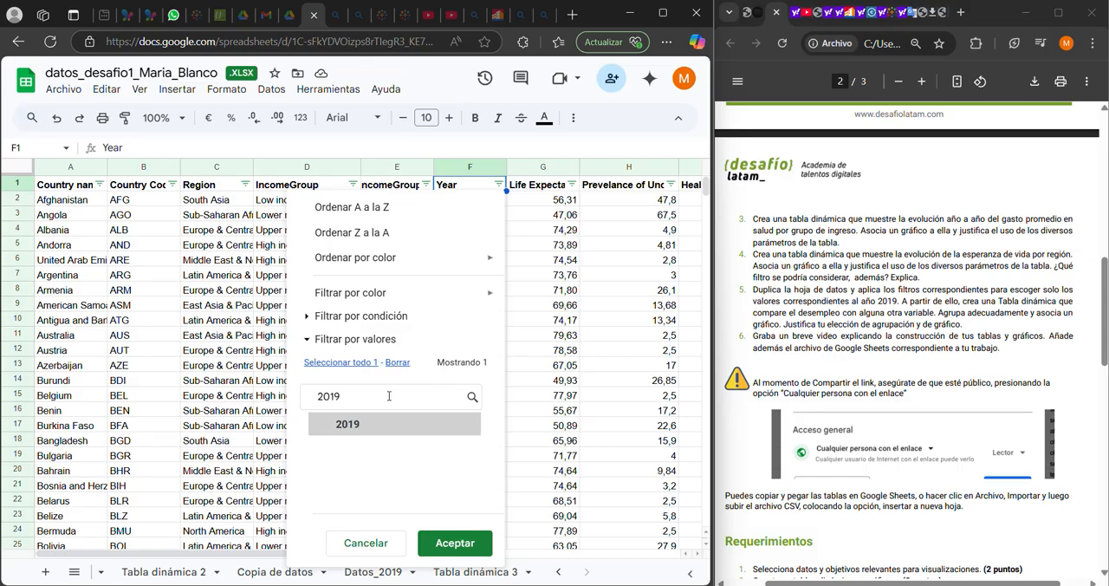
left_click(384, 425)
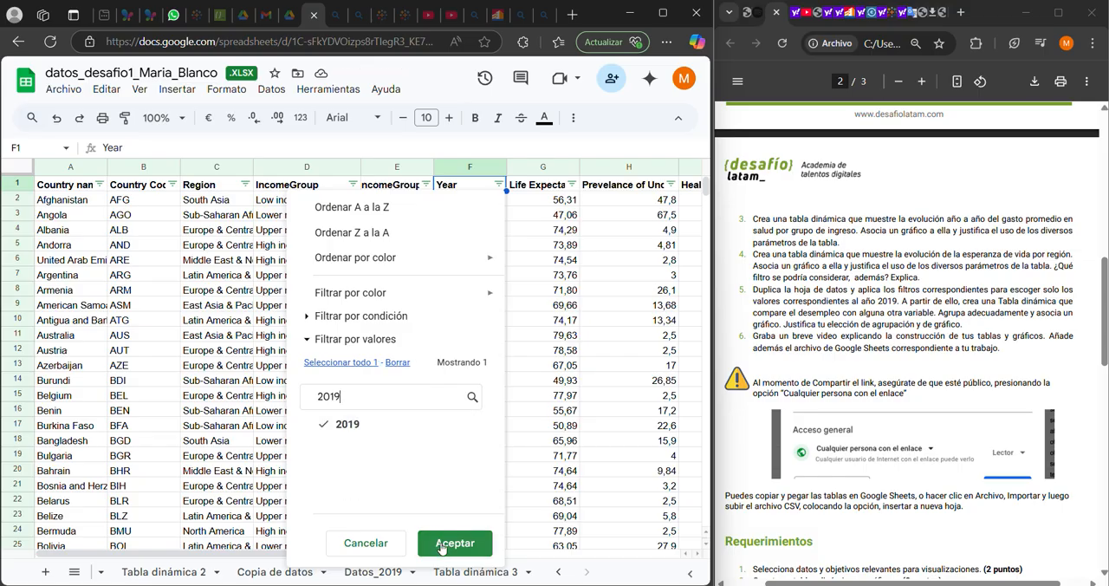
left_click(454, 543)
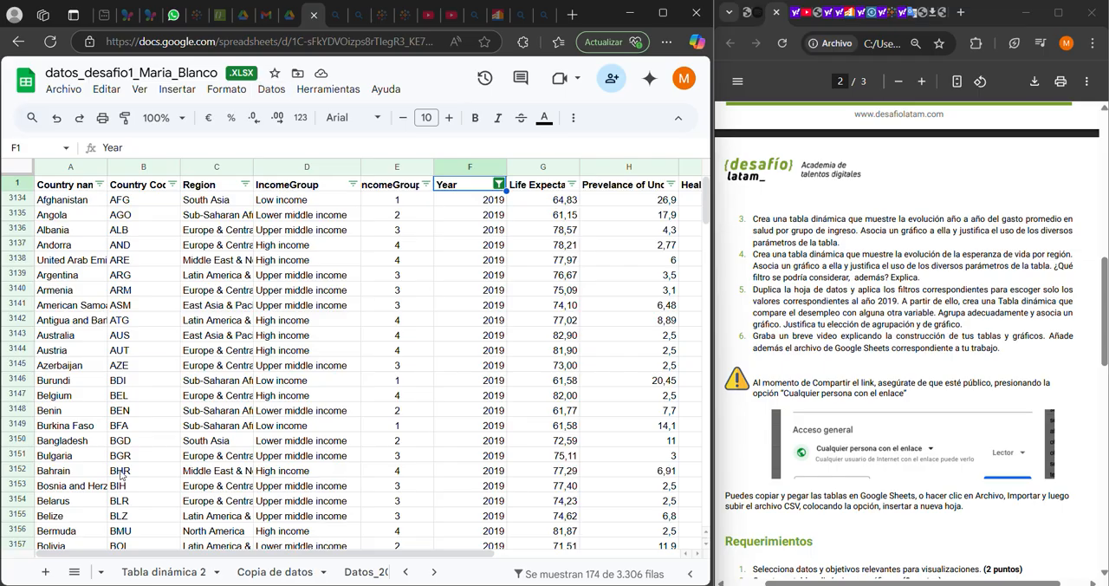
Select all data on the Datos_2019 sheet and view the pivot table insertion option
left_click(364, 571)
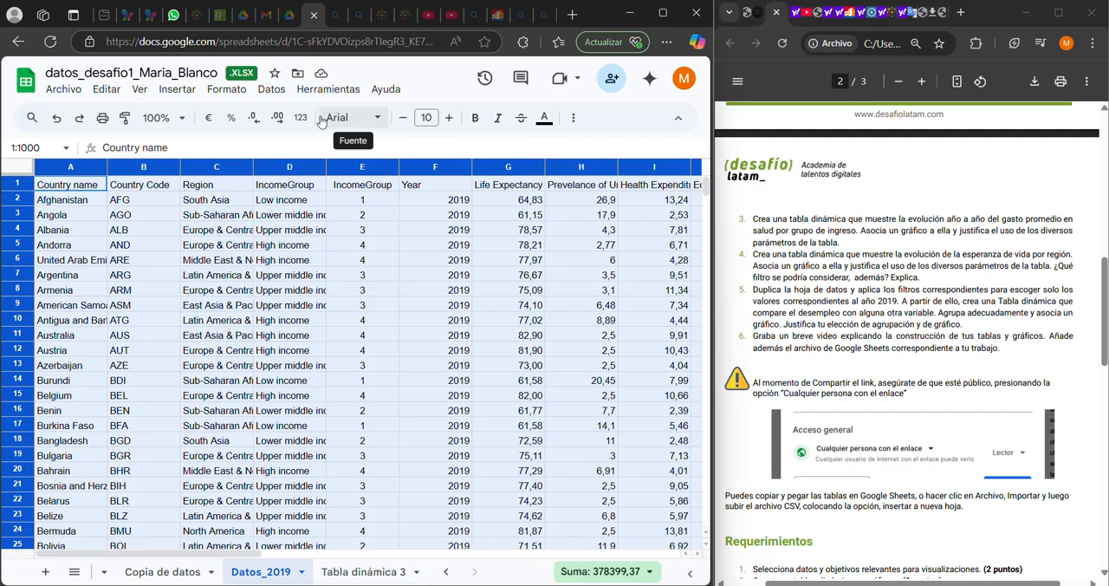
left_click(223, 428)
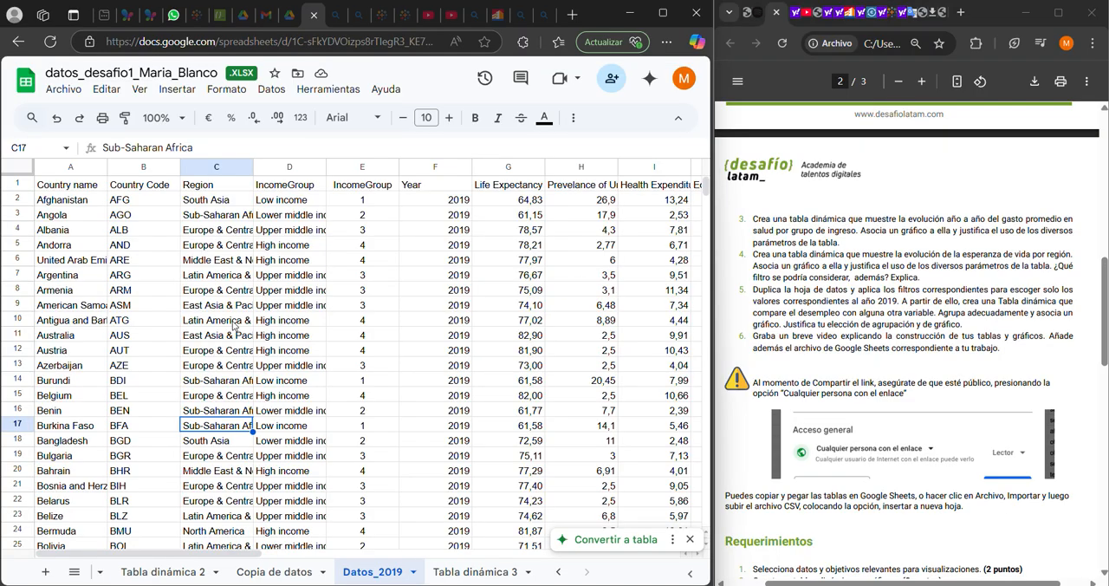
left_click(20, 170)
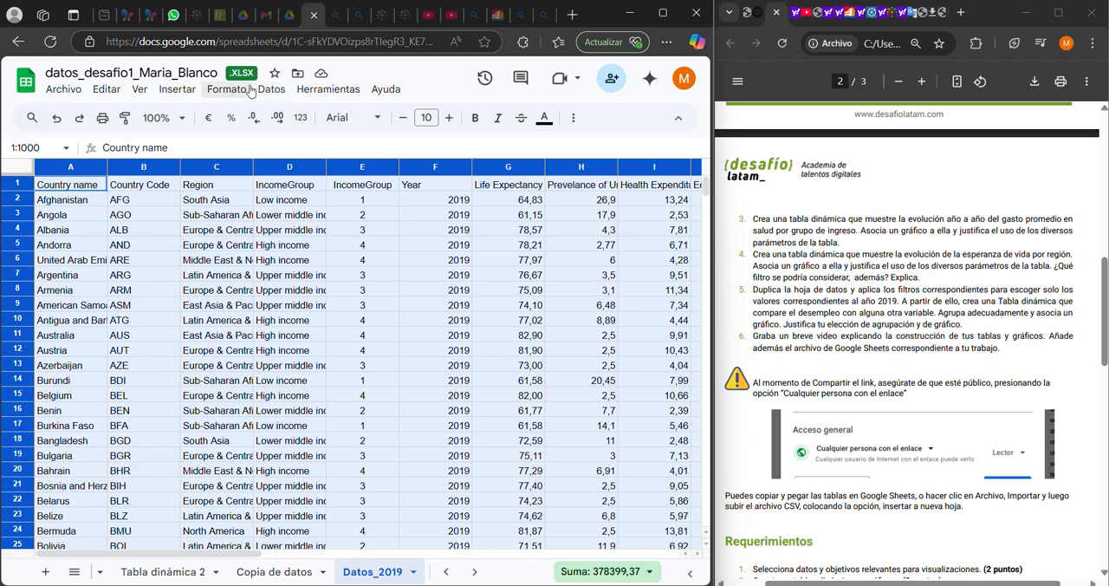
left_click(174, 92)
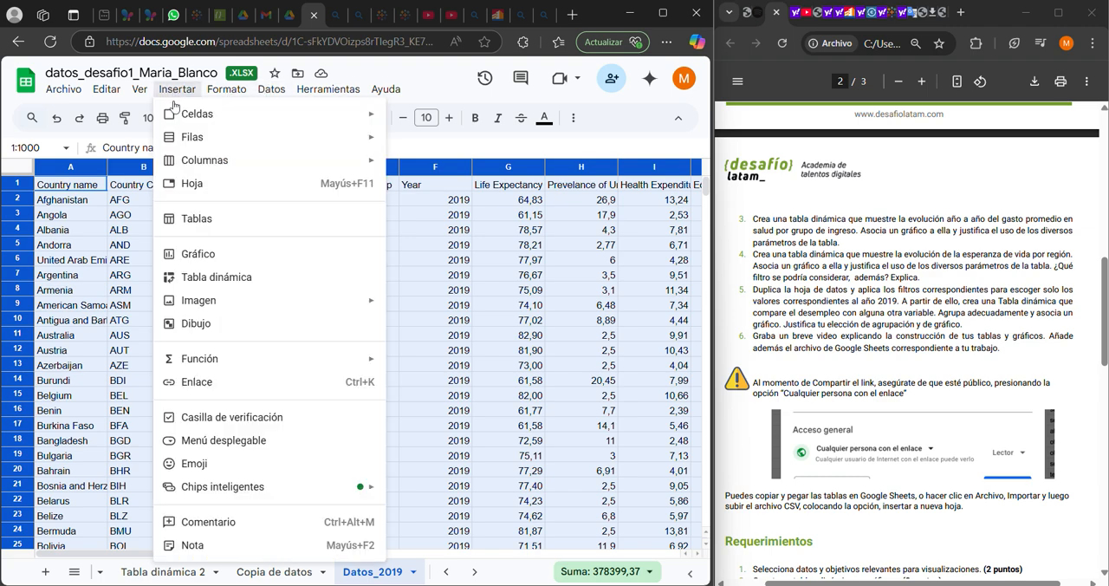
Examine the average unemployment by region pivot table on the Tabla dinámica 3 sheet, review its editor settings, and close the editor
left_click(472, 572)
left_click(472, 573)
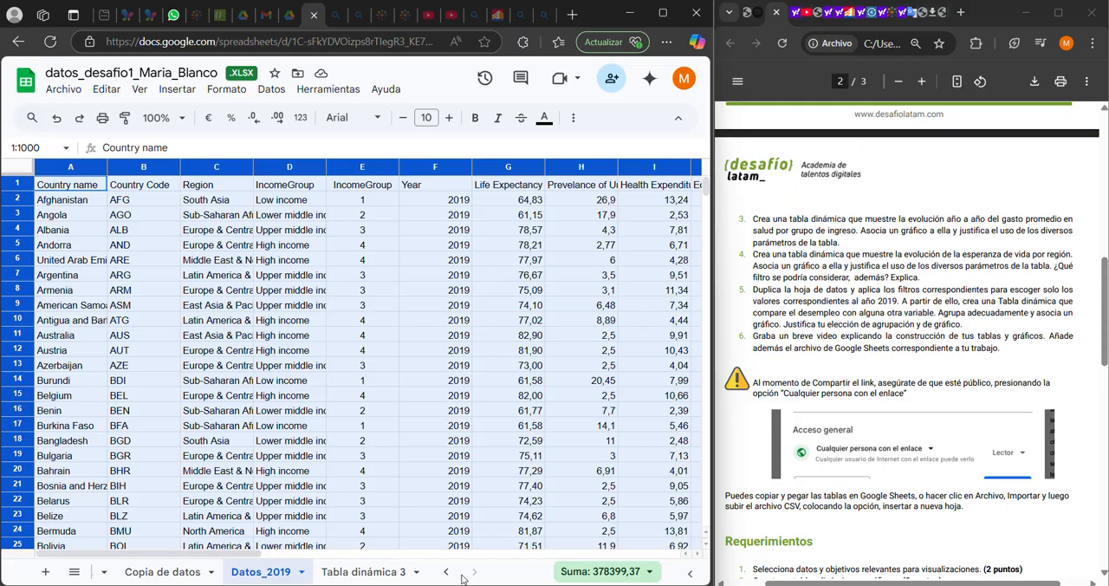
left_click(369, 574)
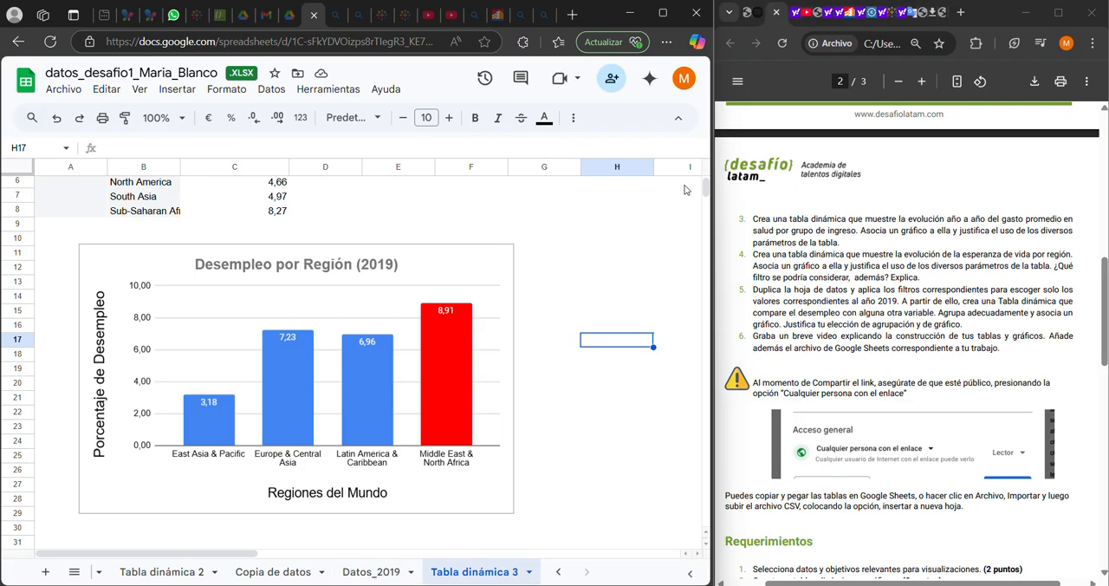
scroll(703, 182, "up", 2)
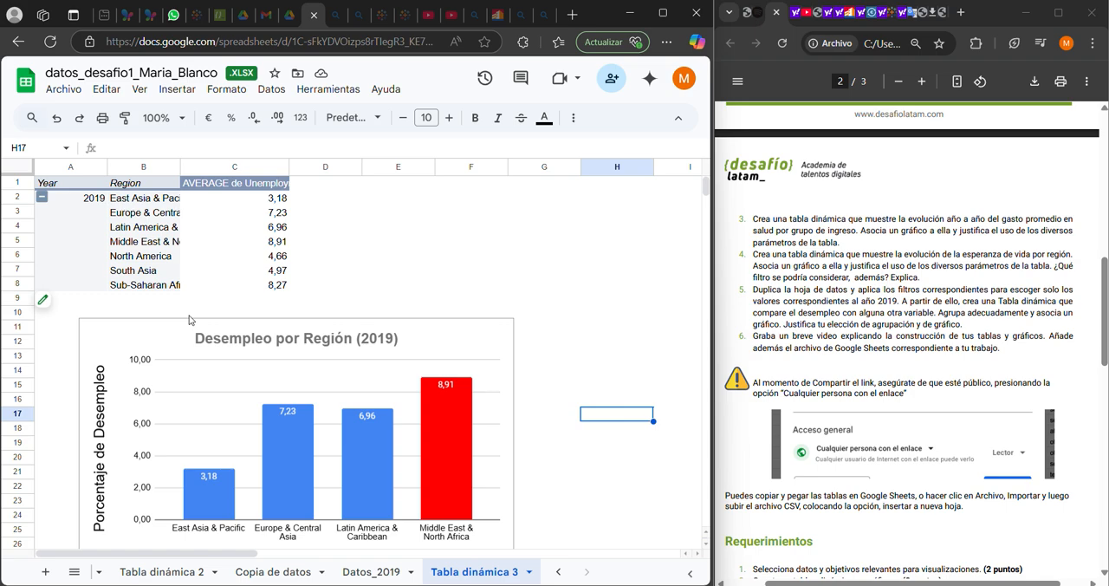
left_click(69, 304)
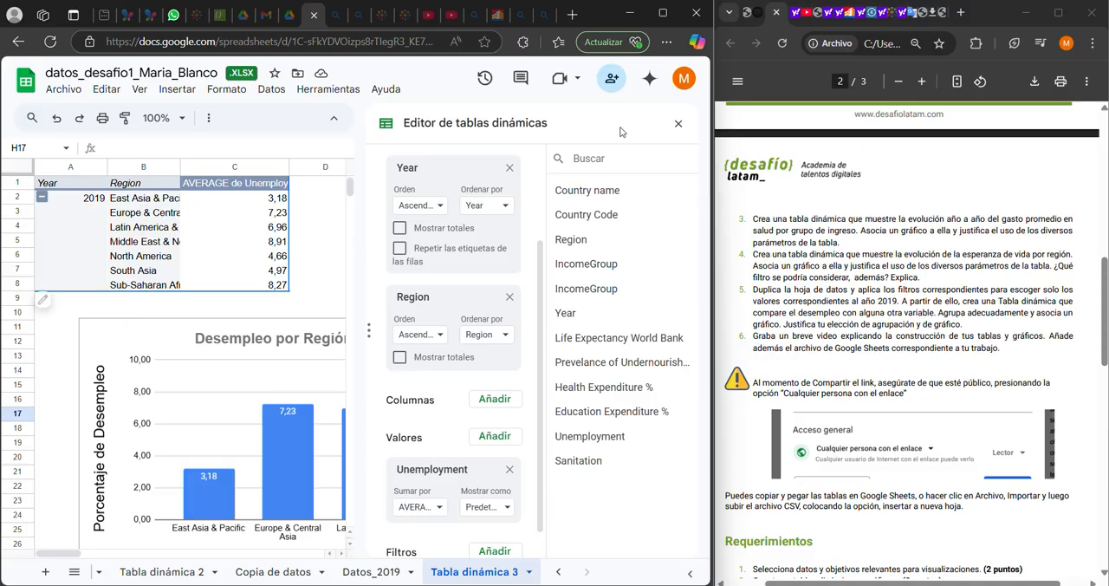
left_click(677, 127)
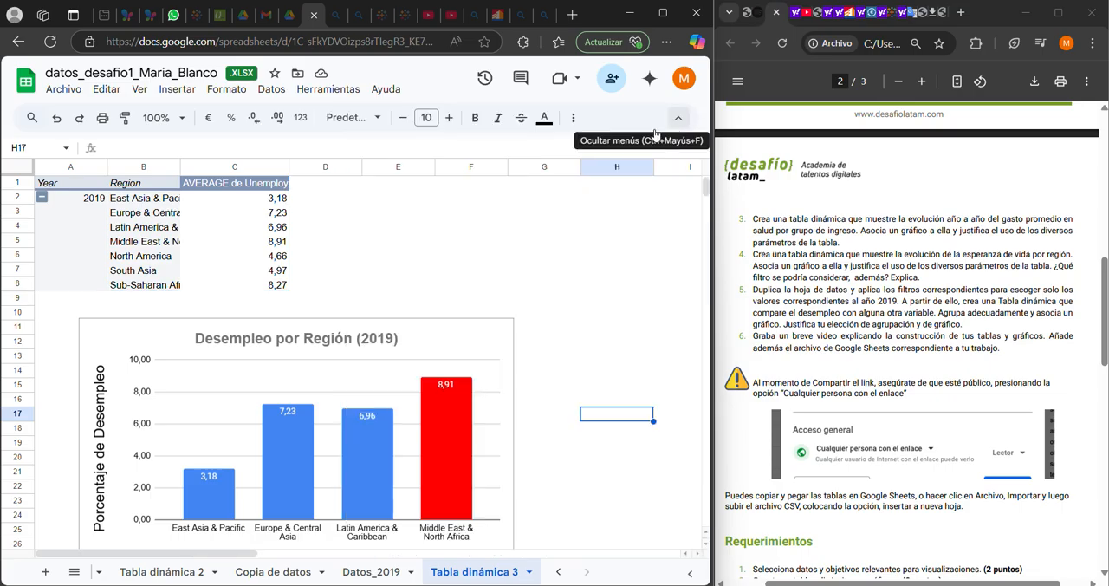
Examine the Desempleo por Región (2019) column chart, comparing the Middle East & North Africa and East Asia & Pacific columns
left_click(468, 330)
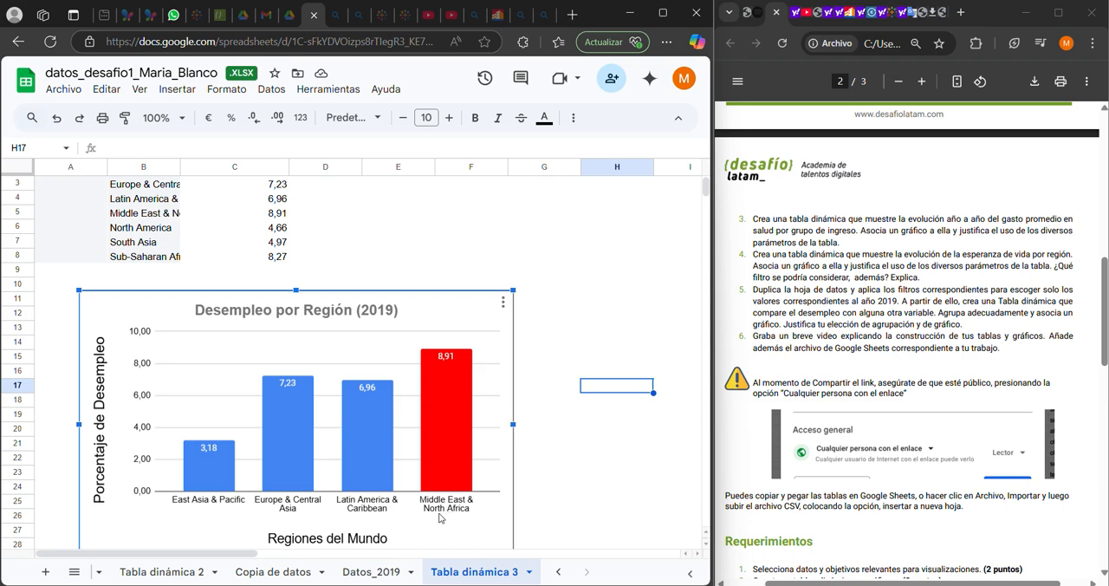
mouse_move(455, 392)
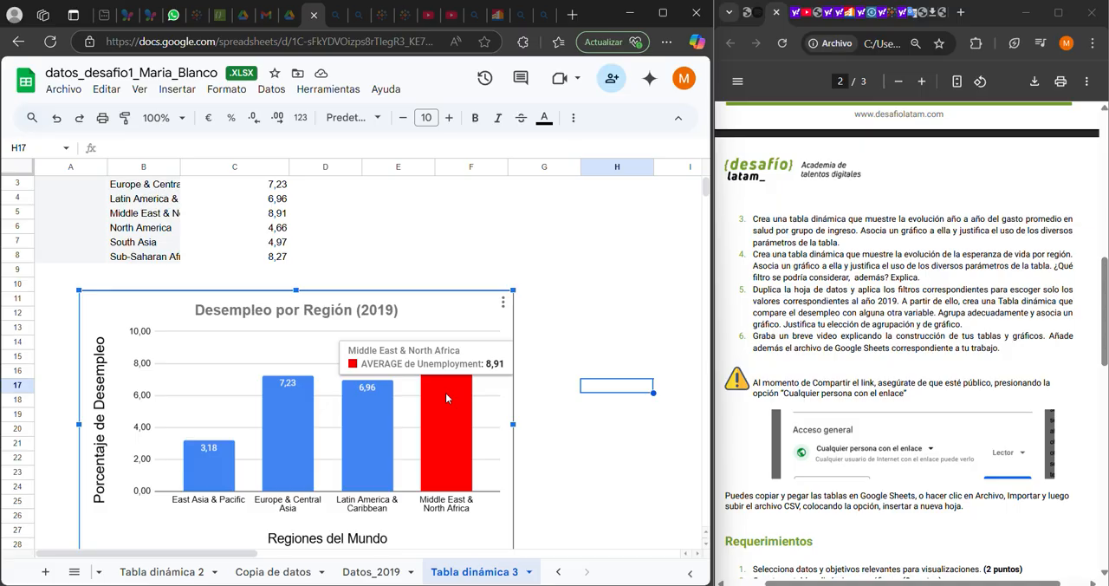
mouse_move(217, 484)
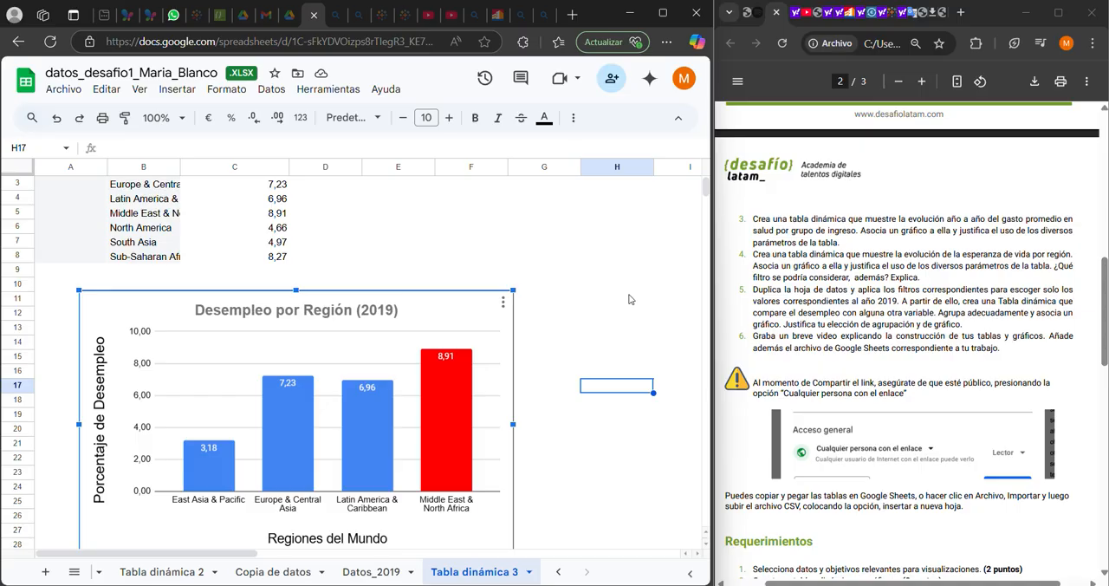
left_click(541, 329)
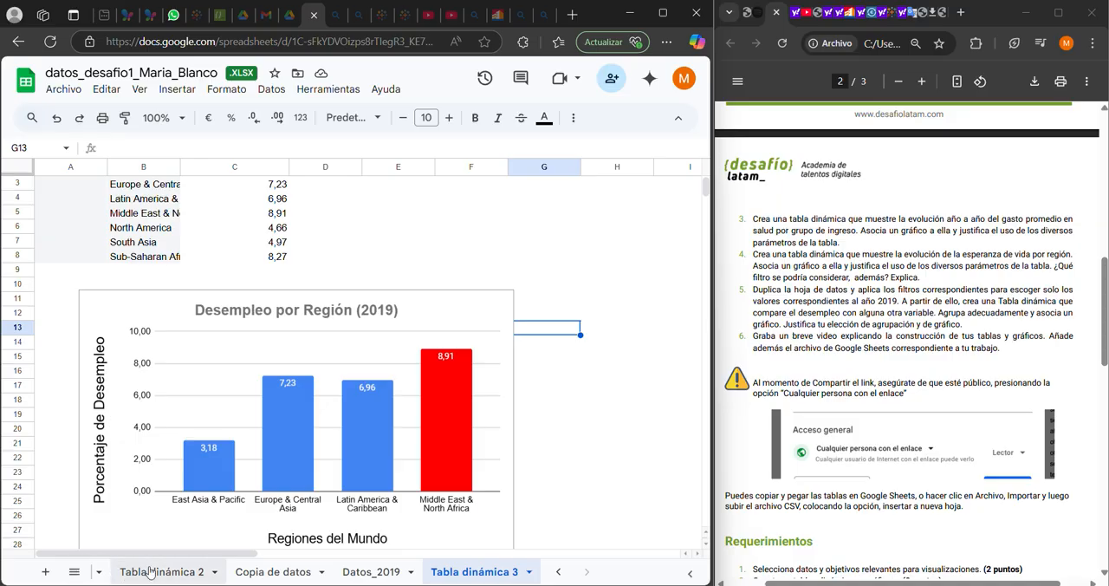
left_click(558, 571)
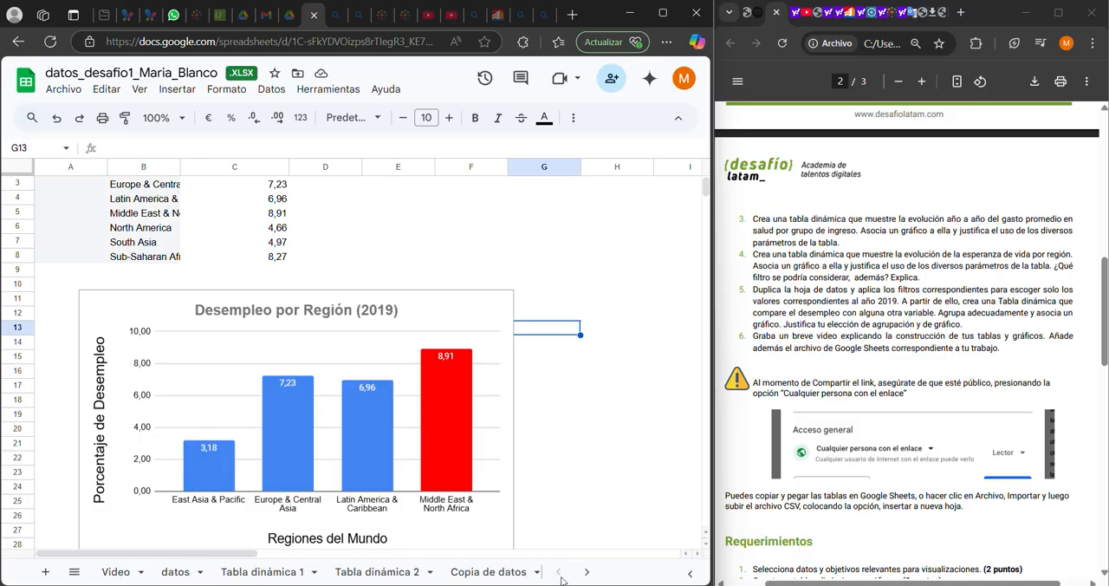